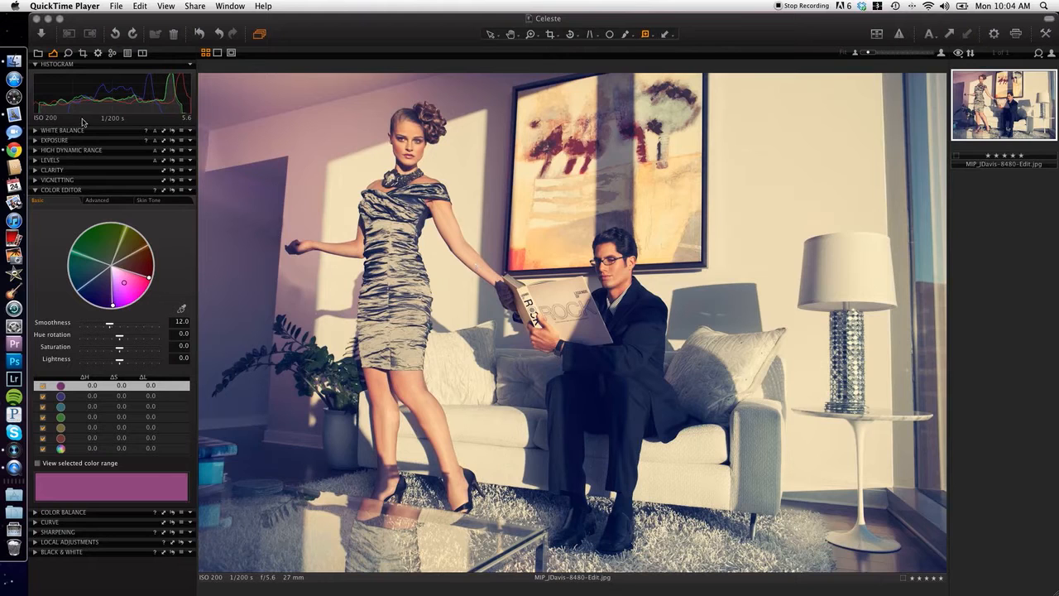
Sample the skin tone on the woman's face for a Skin Tone adjustment in the Color Editor.
left_click(172, 203)
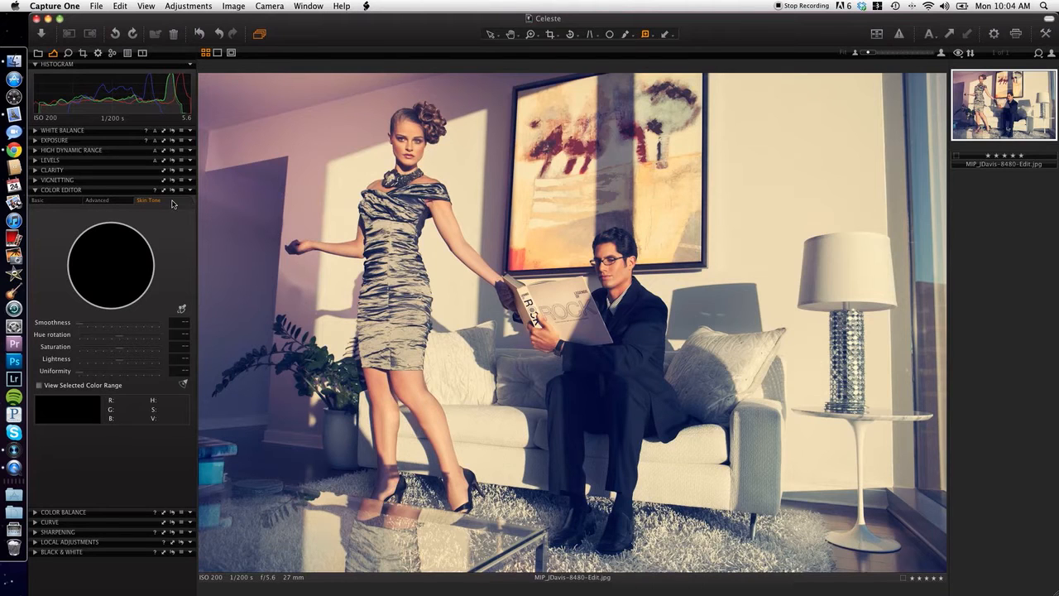
left_click(182, 311)
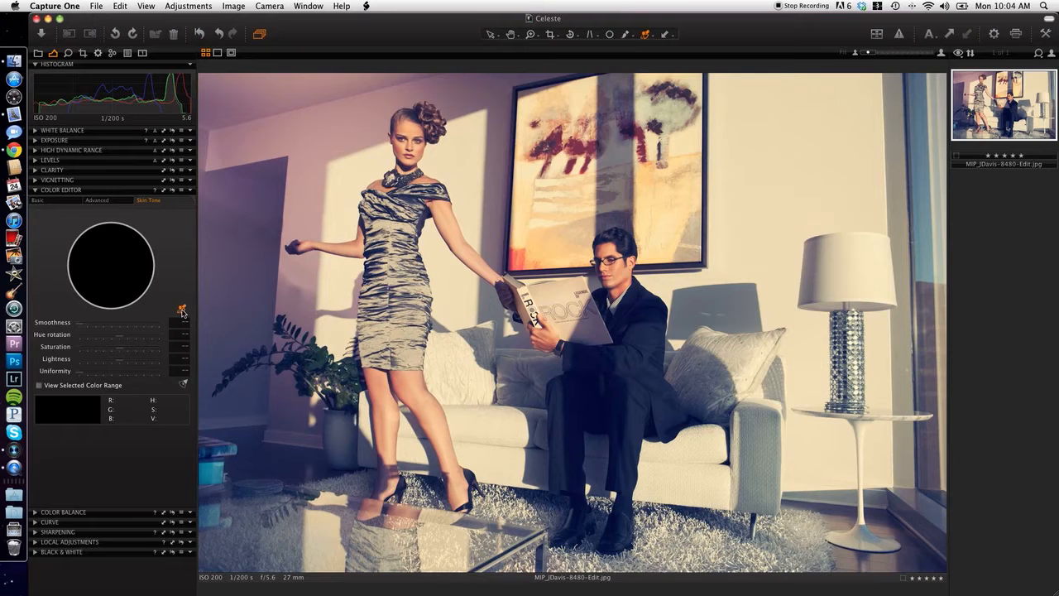
left_click(417, 126)
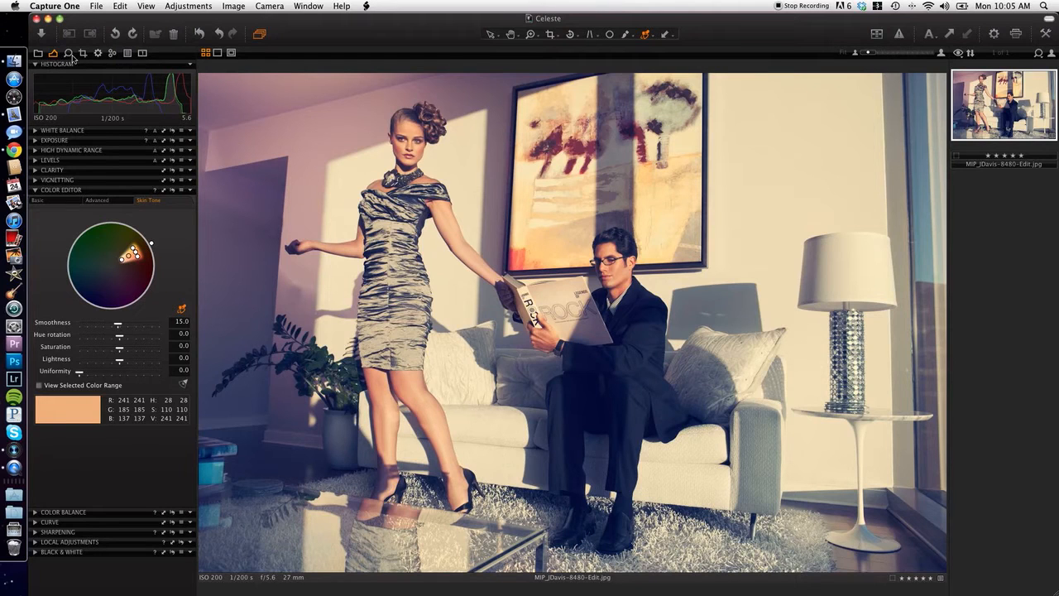
Show the session library and expand its System Folders to view the available drives.
left_click(38, 54)
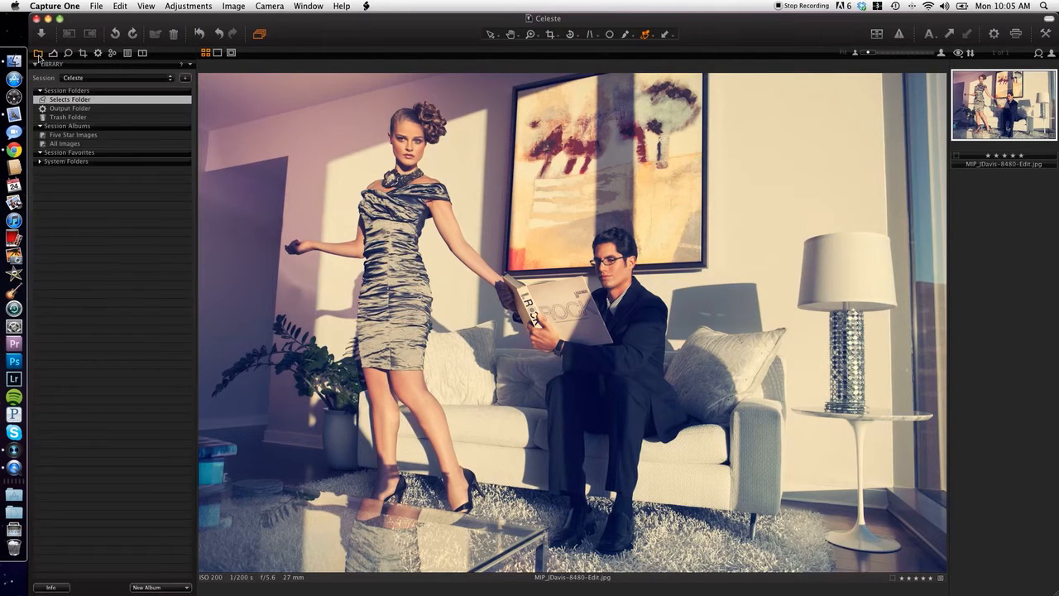
left_click(40, 162)
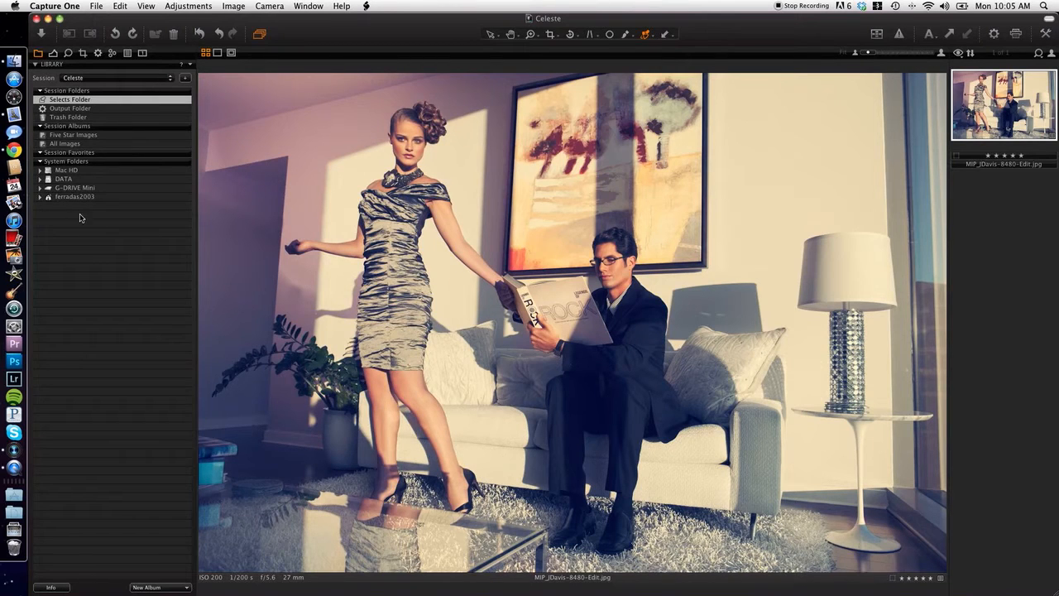
Return to the exposure tools and collapse every open tool from Color Editor down to Black & White.
left_click(53, 52)
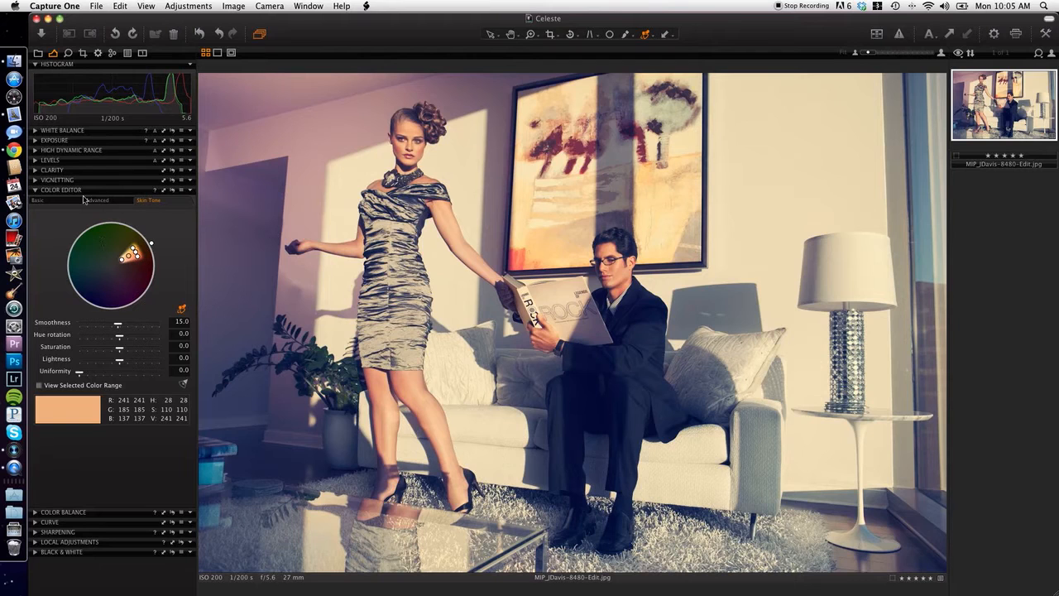
left_click(36, 191)
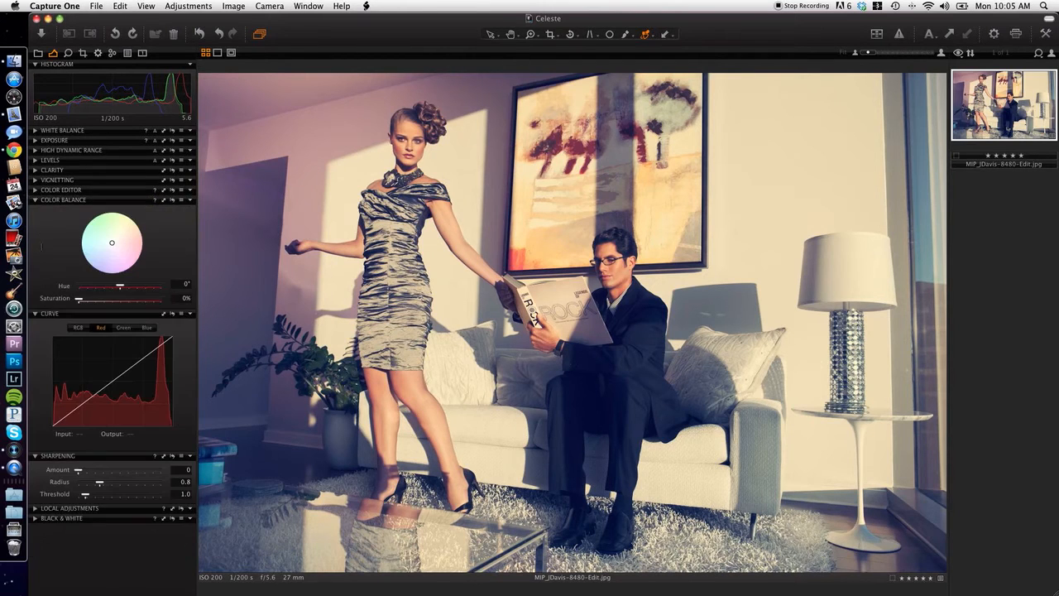
left_click(35, 314)
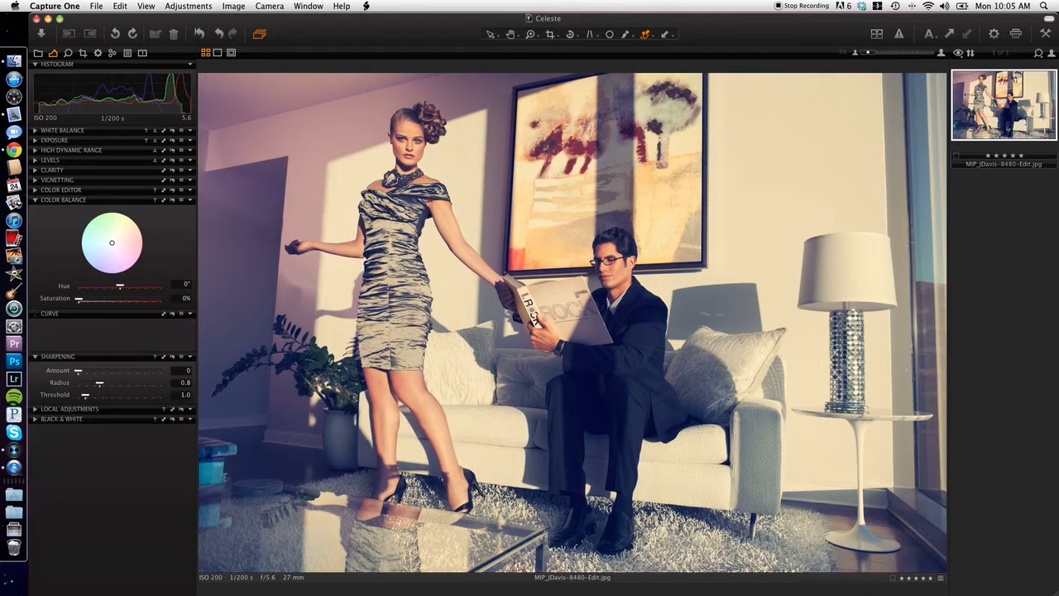
left_click(37, 323)
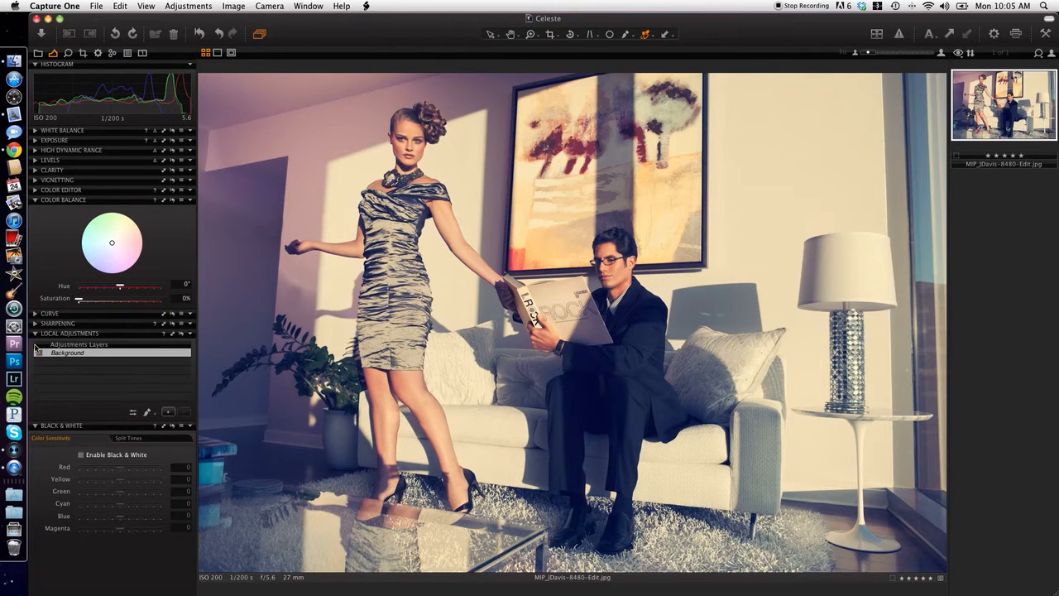
left_click(36, 332)
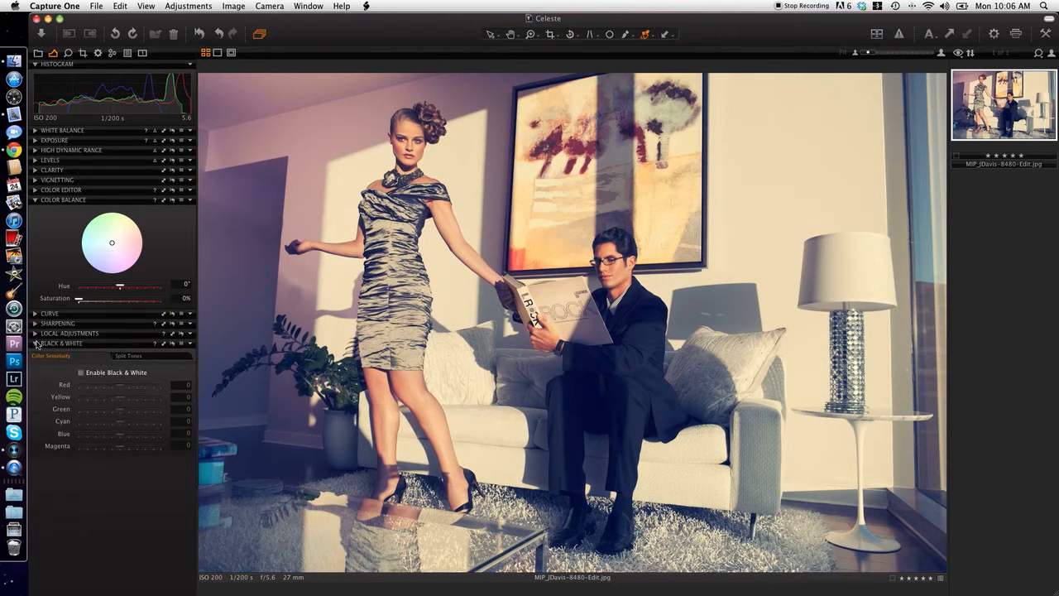
left_click(35, 200)
left_click(37, 240)
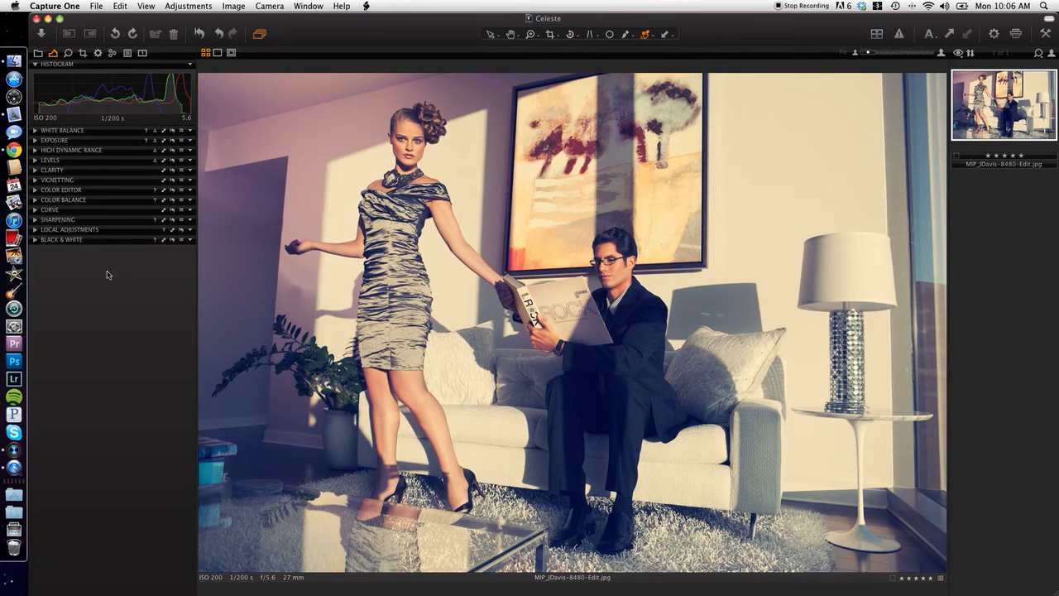
Create a custom tool tab named with the owner's first name plus "Tab", using the number 2 icon.
right_click(113, 308)
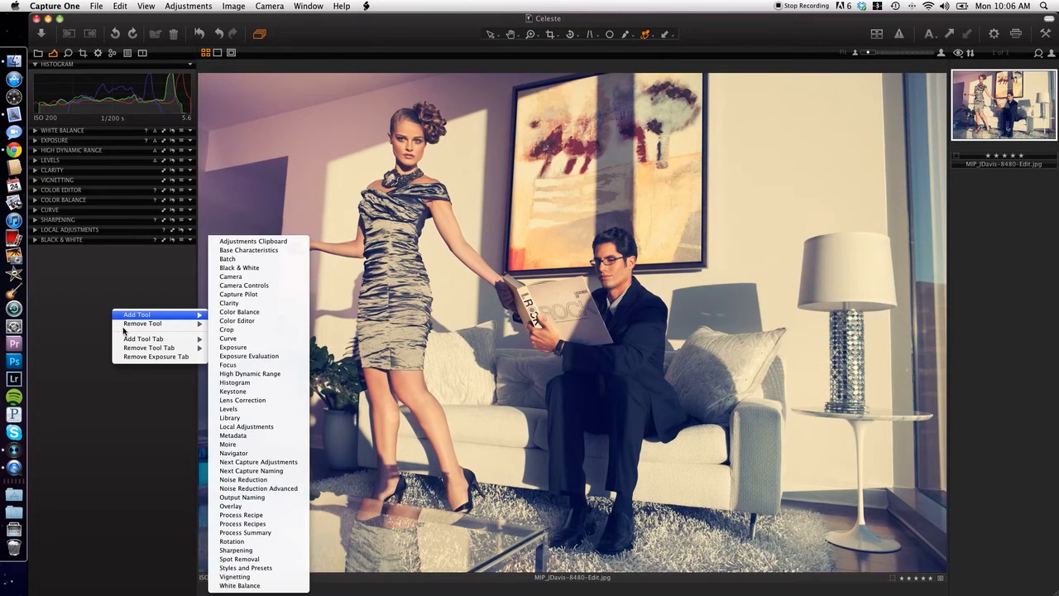
mouse_move(132, 340)
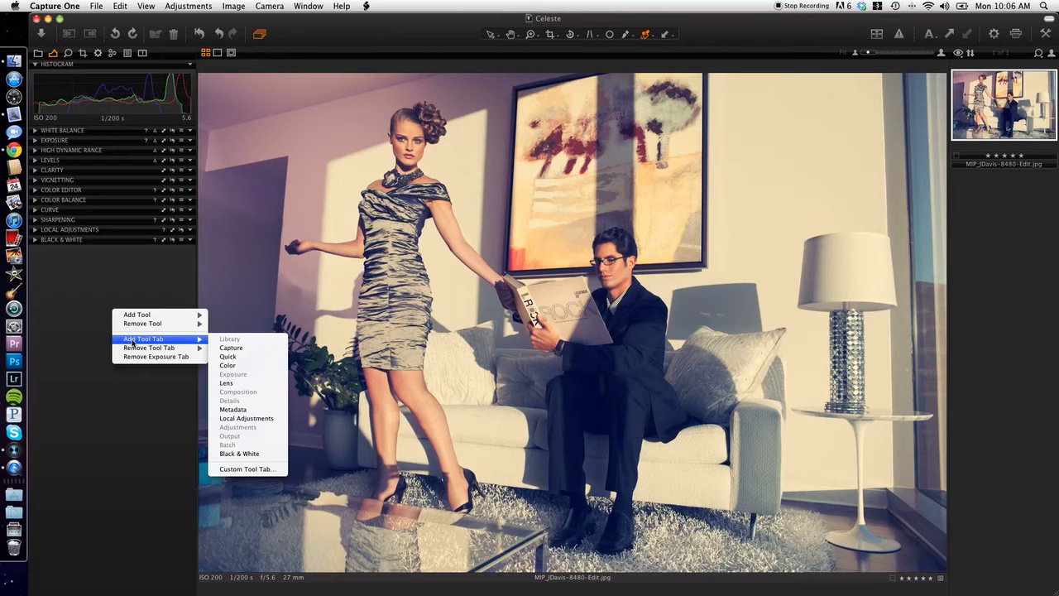
left_click(246, 469)
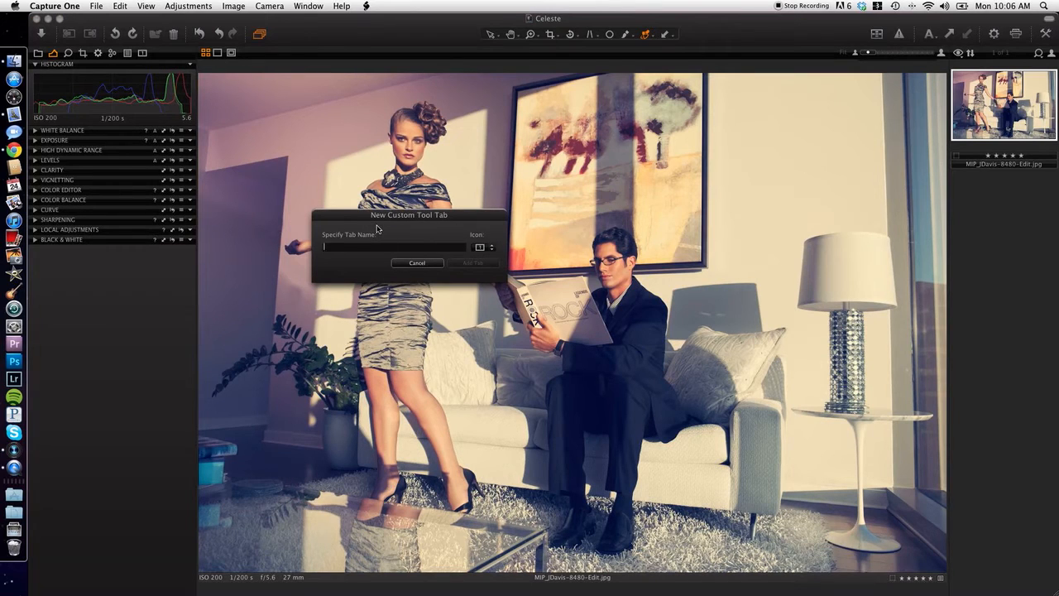
type("Pauls Tab")
left_click(488, 250)
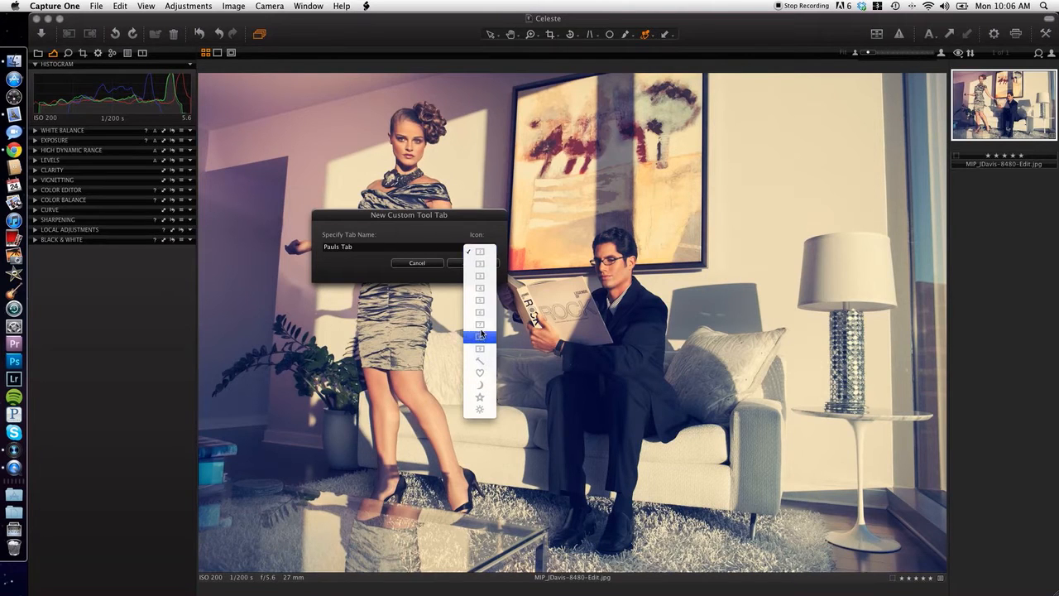
left_click(483, 253)
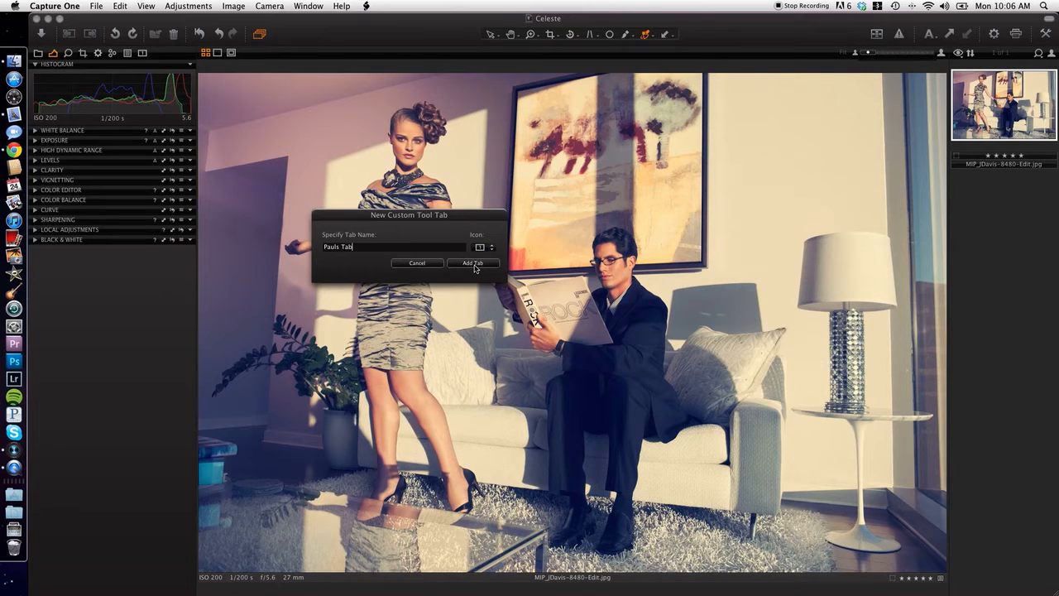
left_click(490, 248)
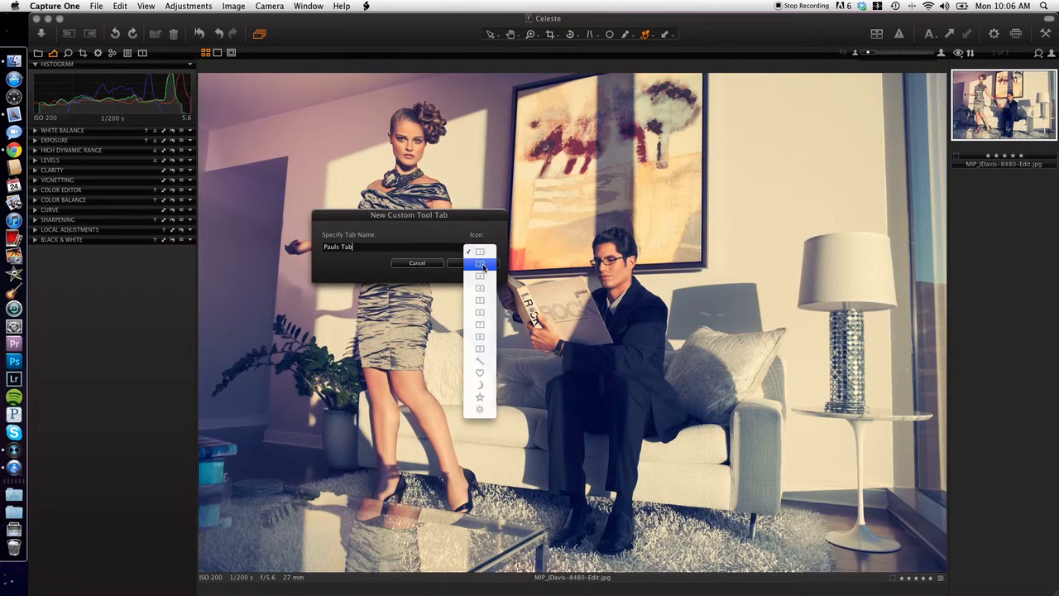
left_click(484, 265)
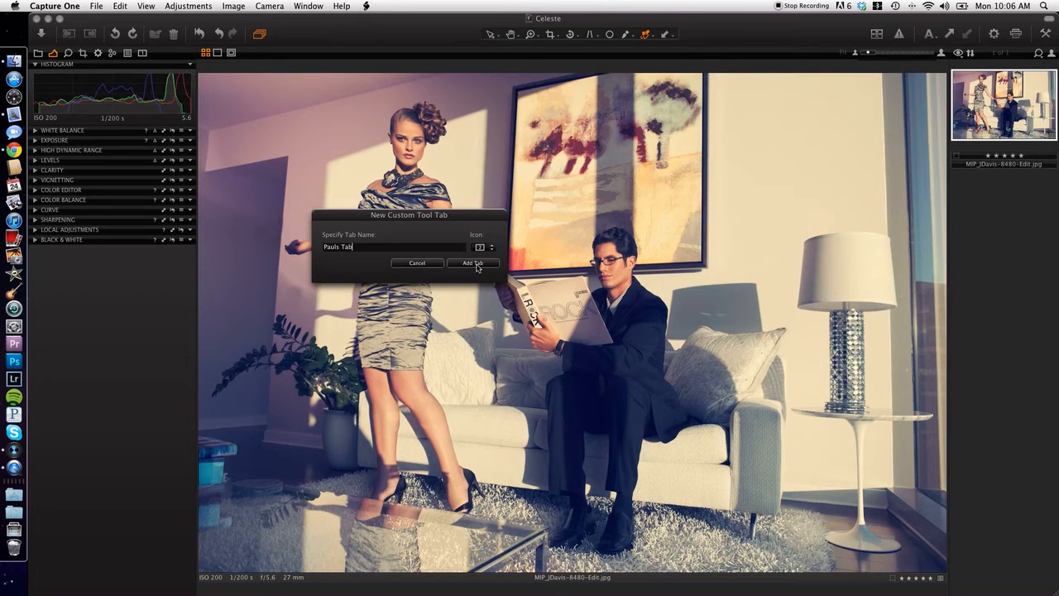
left_click(474, 263)
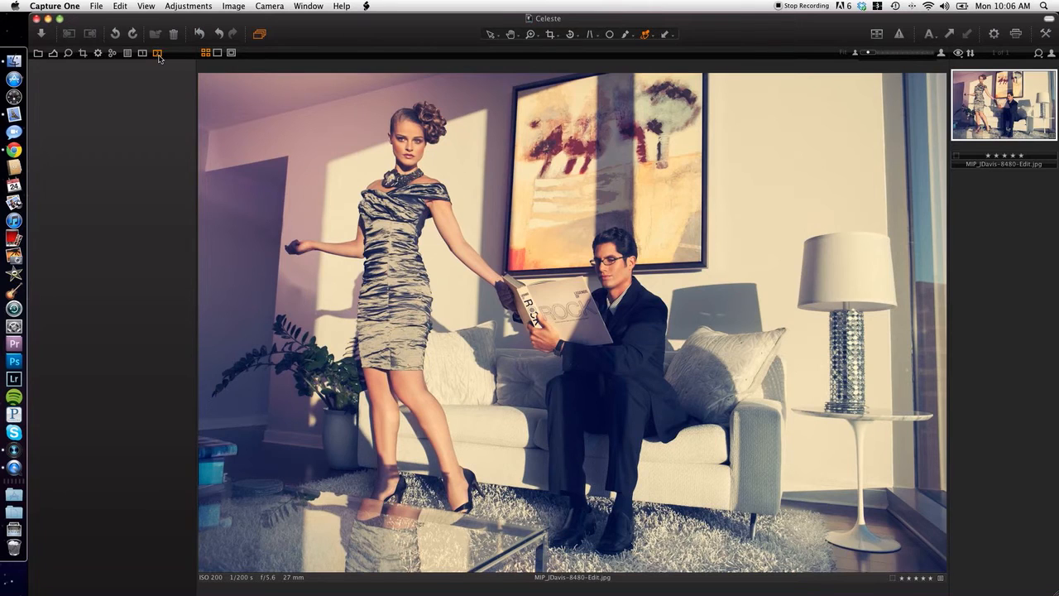
Add the White Balance and Histogram tools to the empty custom tool tab.
right_click(99, 86)
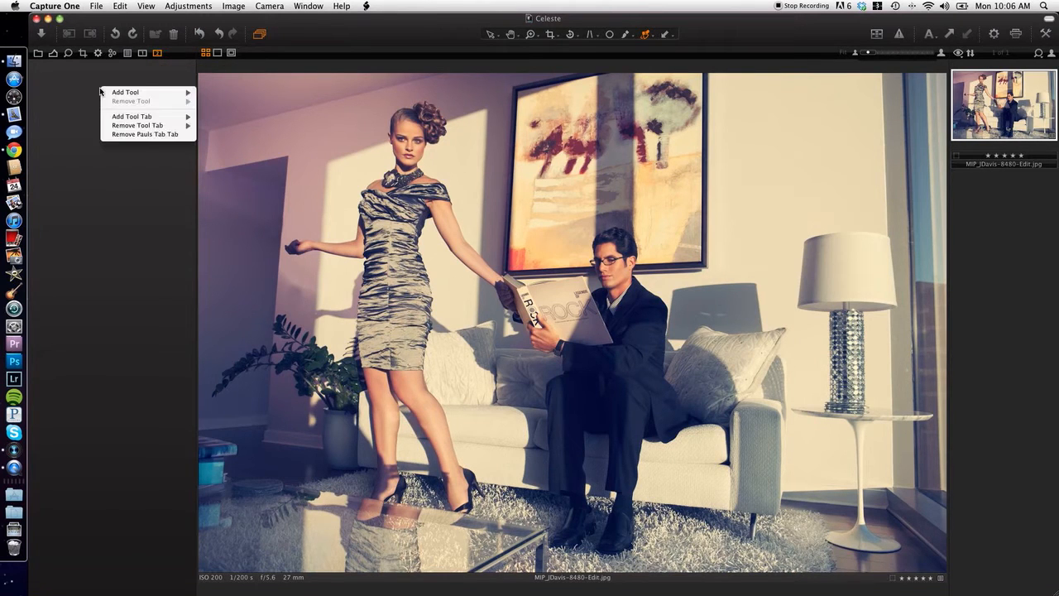
mouse_move(142, 94)
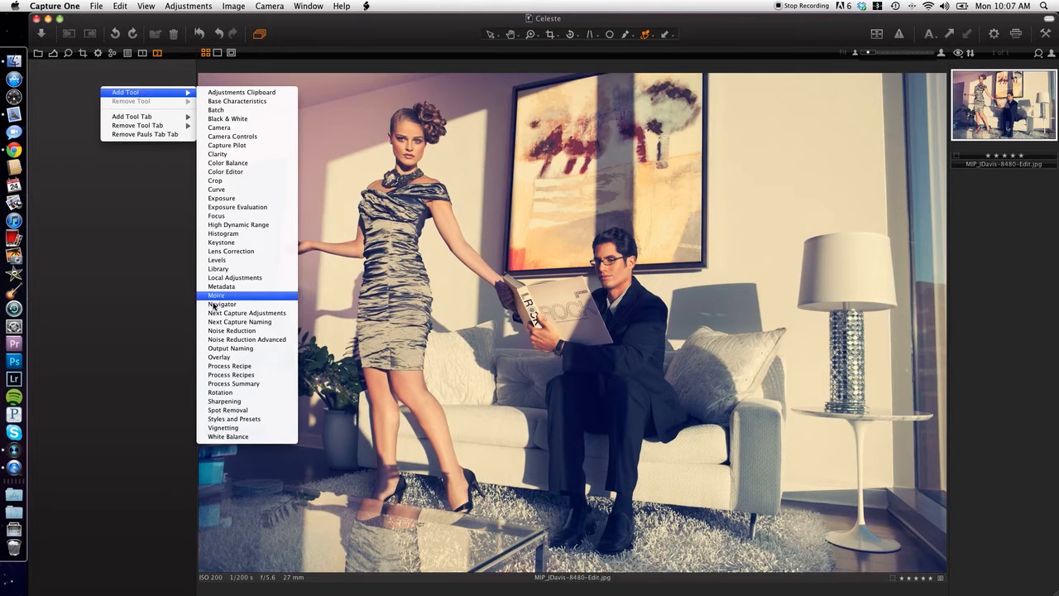
left_click(243, 438)
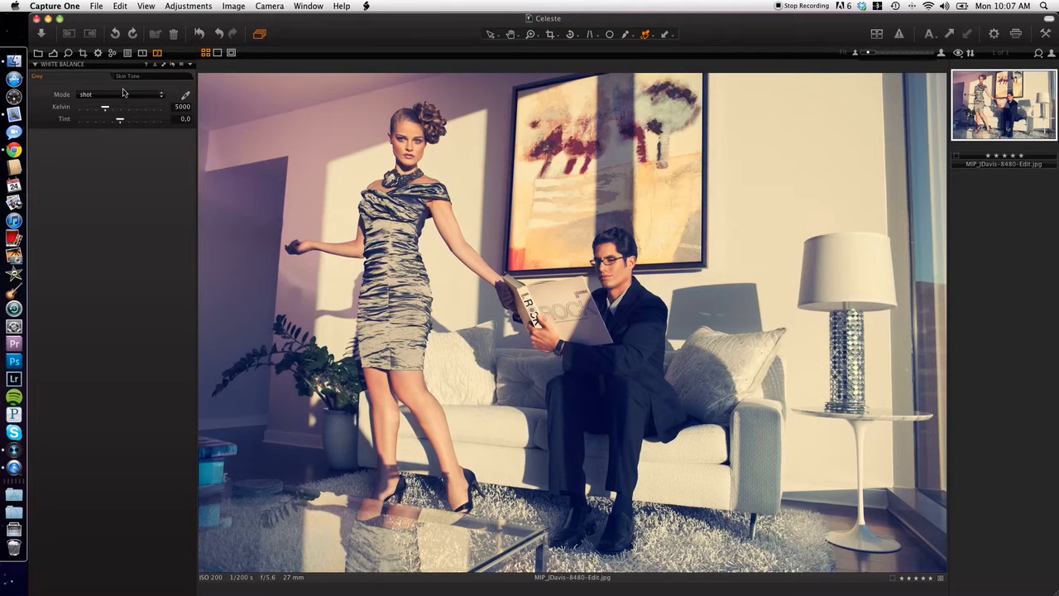
right_click(118, 153)
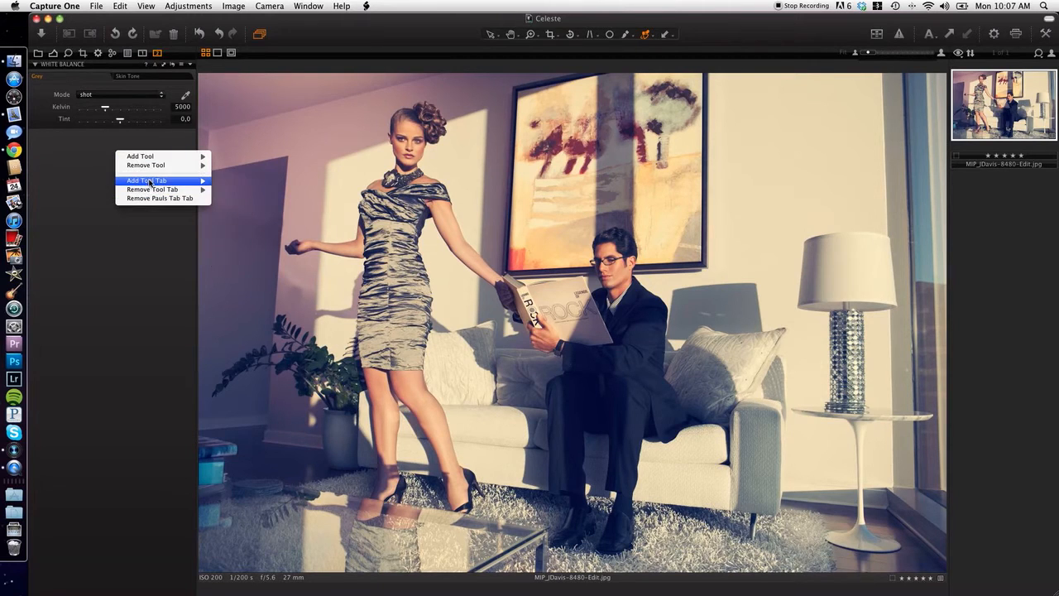
mouse_move(150, 181)
mouse_move(181, 158)
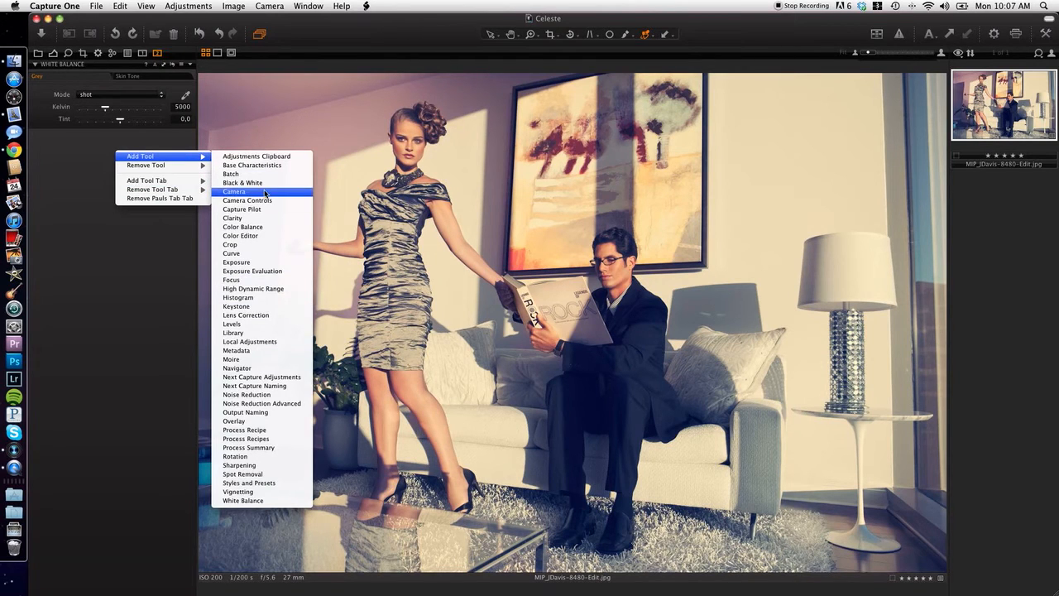
left_click(256, 298)
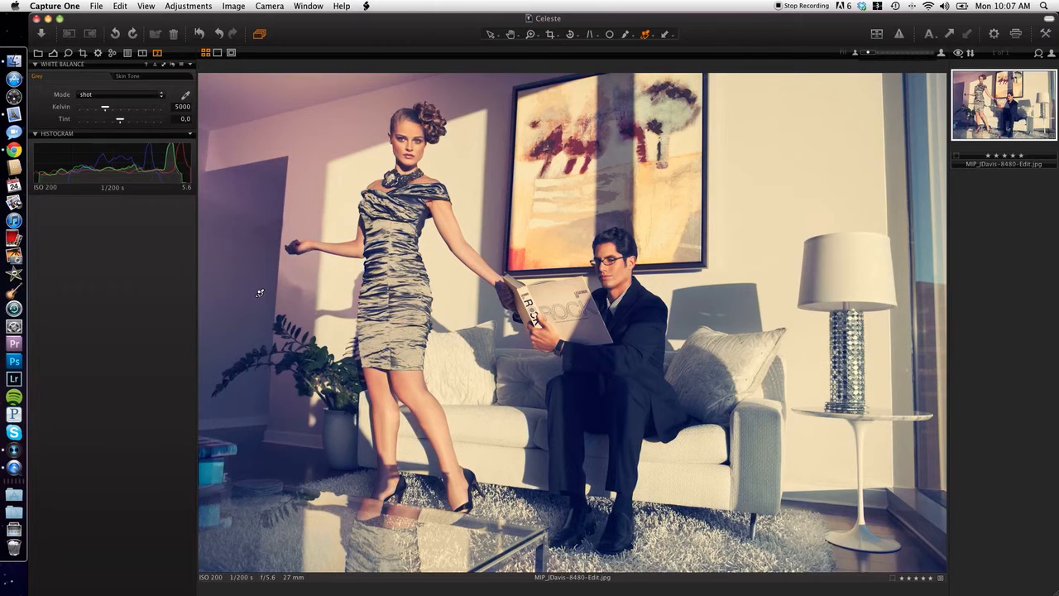
Add the Exposure tool to the custom tab and place it between White Balance and Histogram.
right_click(108, 234)
mouse_move(109, 233)
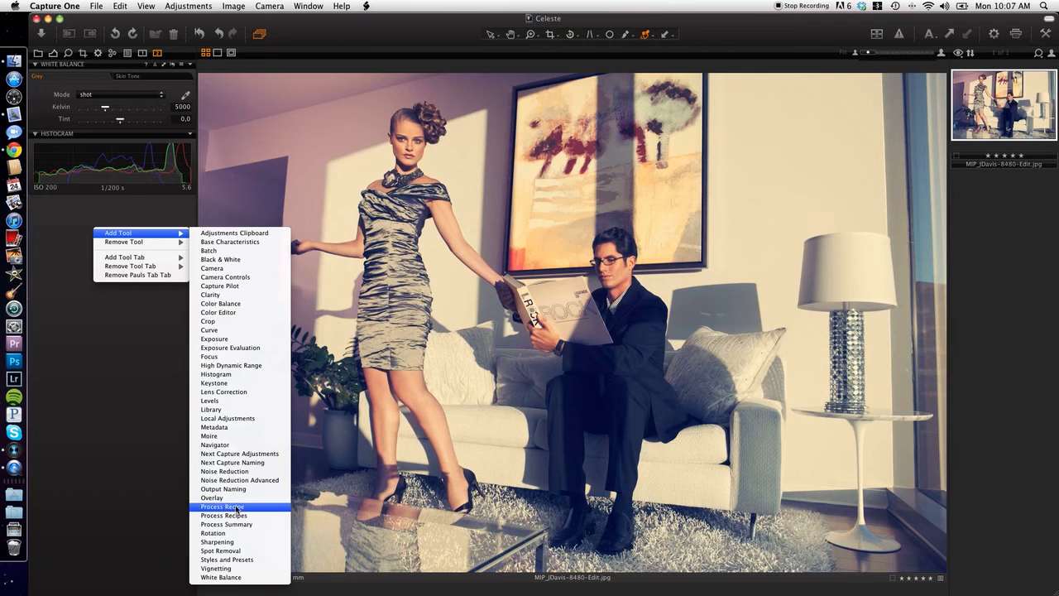
left_click(231, 340)
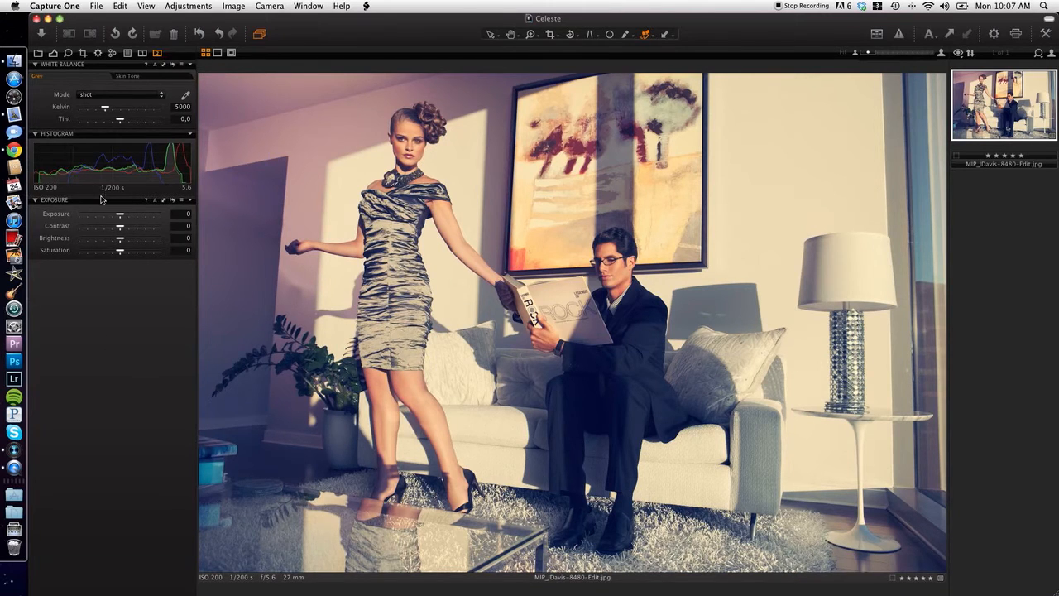
left_click_drag(100, 203, 101, 142)
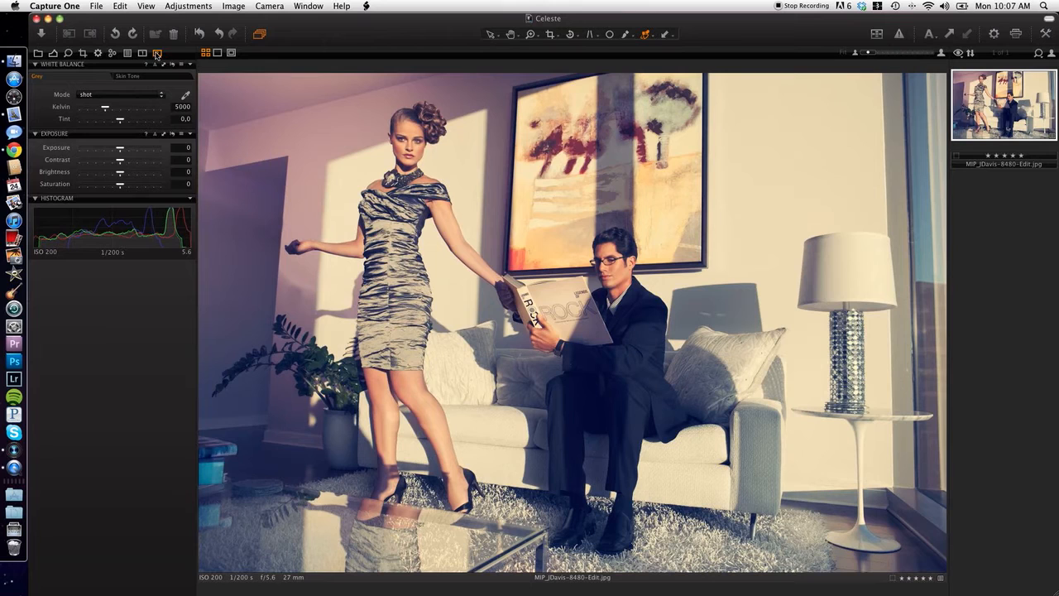
Compare the Super Simple tool tab with the exposure tools and look through the tools that can be added to it.
left_click(142, 53)
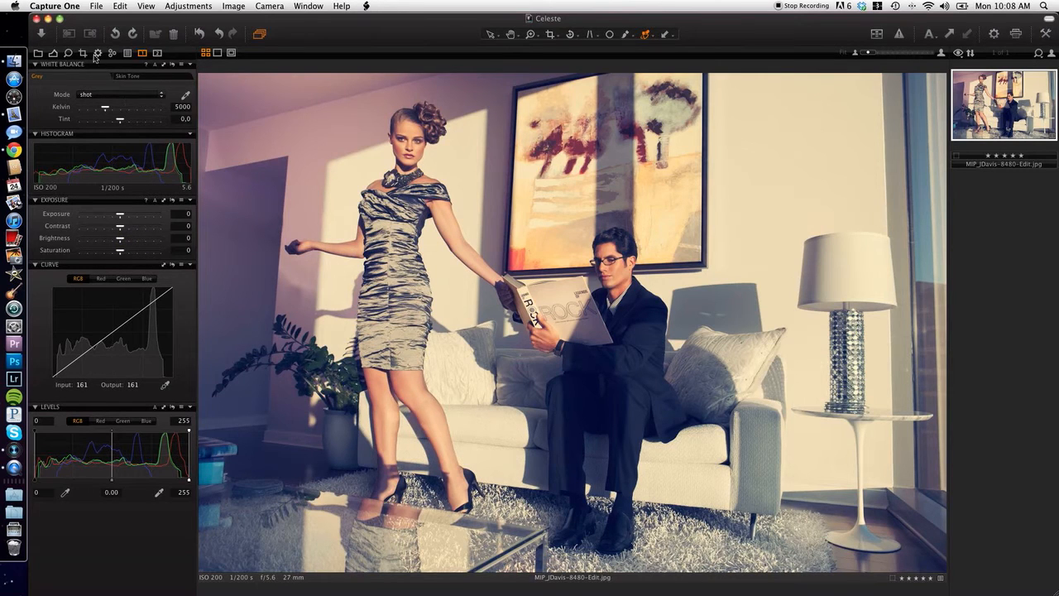
left_click(53, 54)
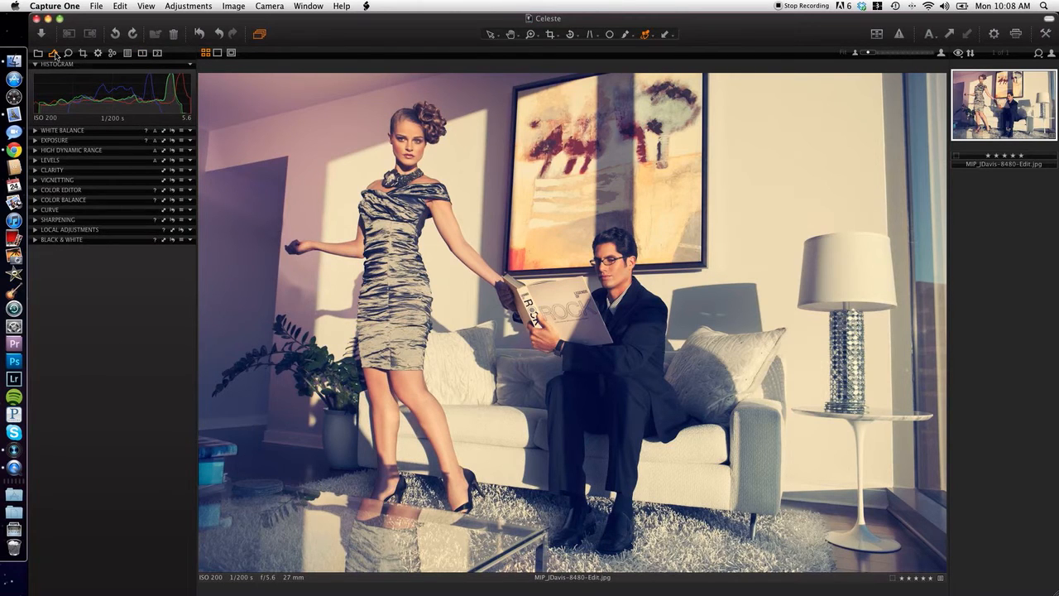
left_click(142, 54)
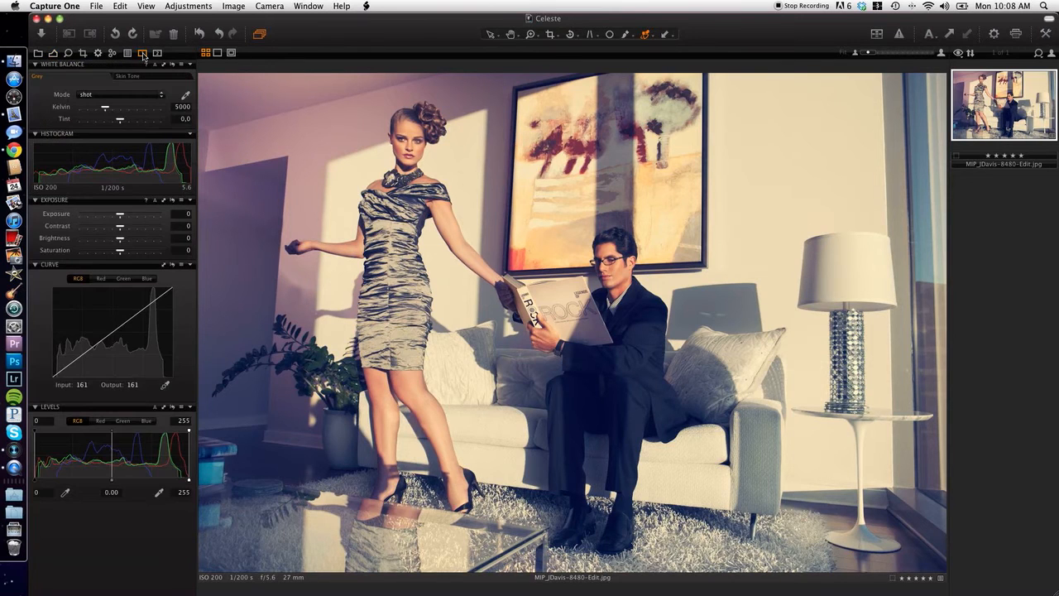
right_click(103, 578)
mouse_move(128, 547)
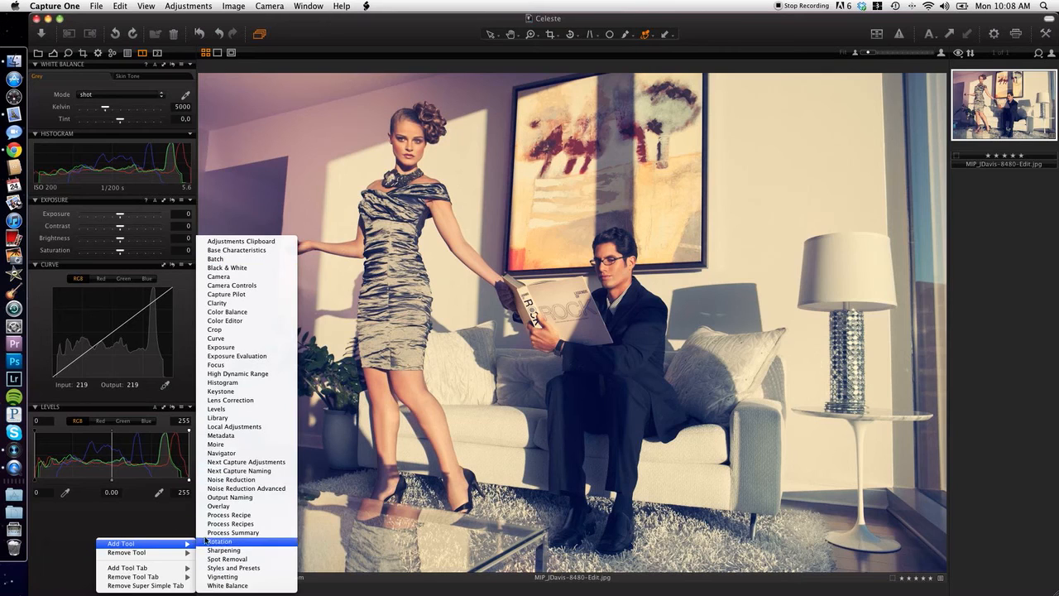
left_click(82, 532)
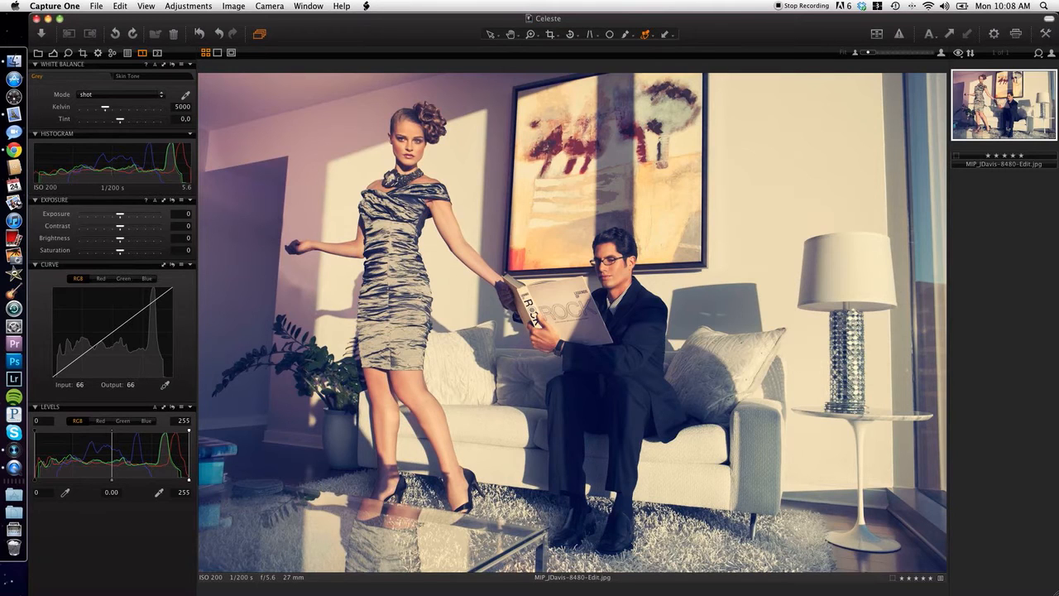
Review the 900px JPG process recipe and look through the naming format tokens, keeping Image Name as the output naming format.
left_click(98, 53)
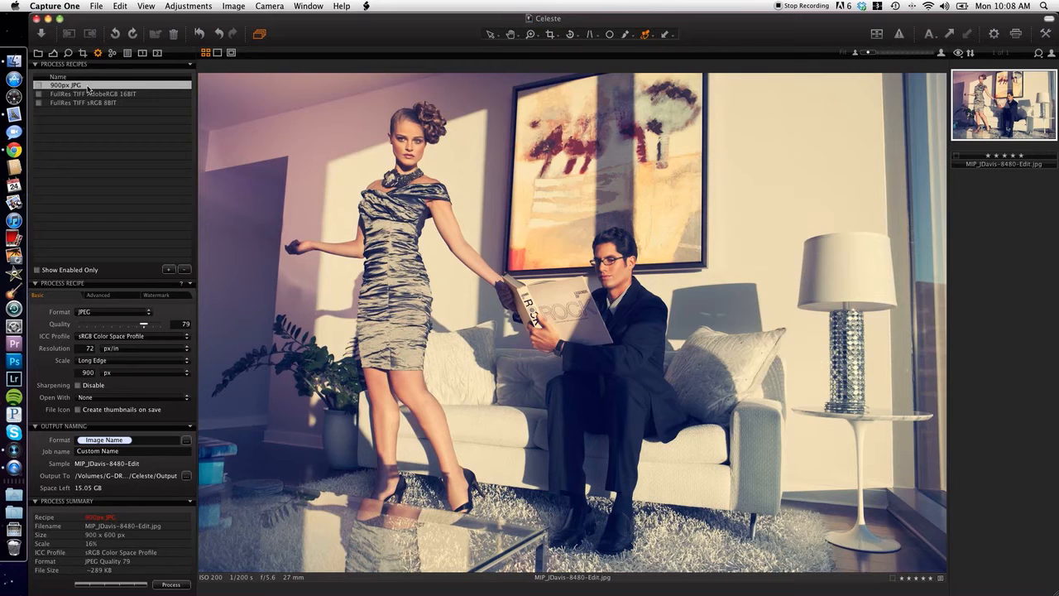
mouse_move(88, 89)
left_click(186, 440)
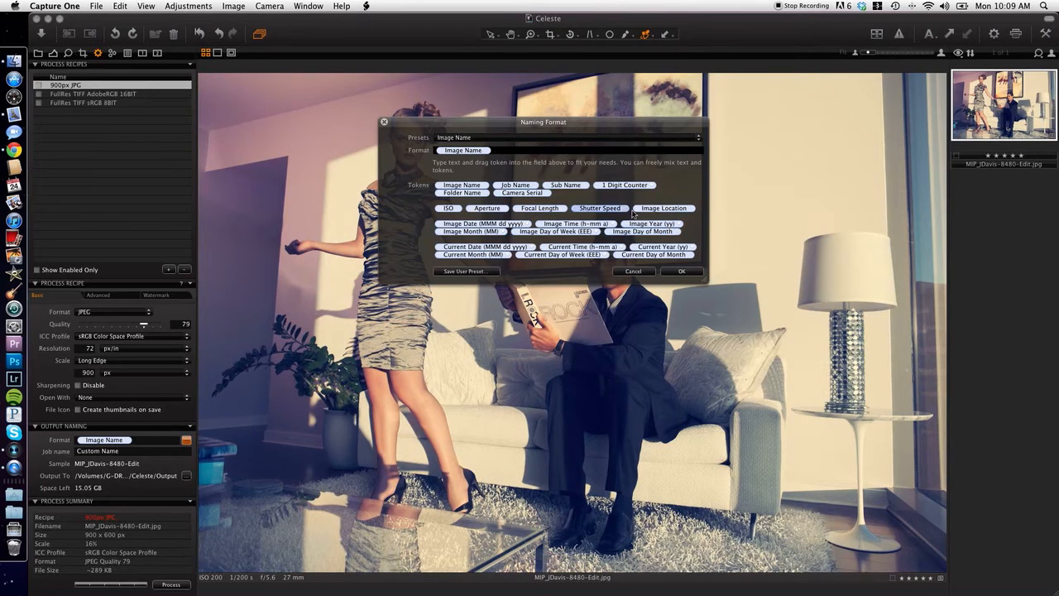
left_click(681, 271)
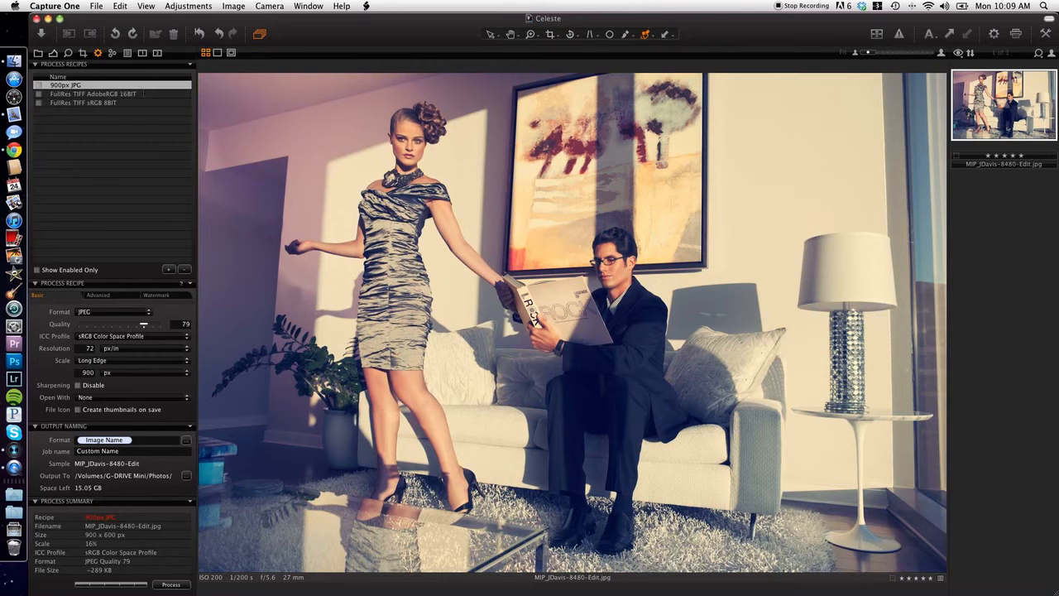
Review the FullRes TIFF AdobeRGB 16BIT recipe and its available ICC profiles, keeping Adobe RGB (1998), and view the FullRes TIFF sRGB 8BIT recipe.
left_click(144, 95)
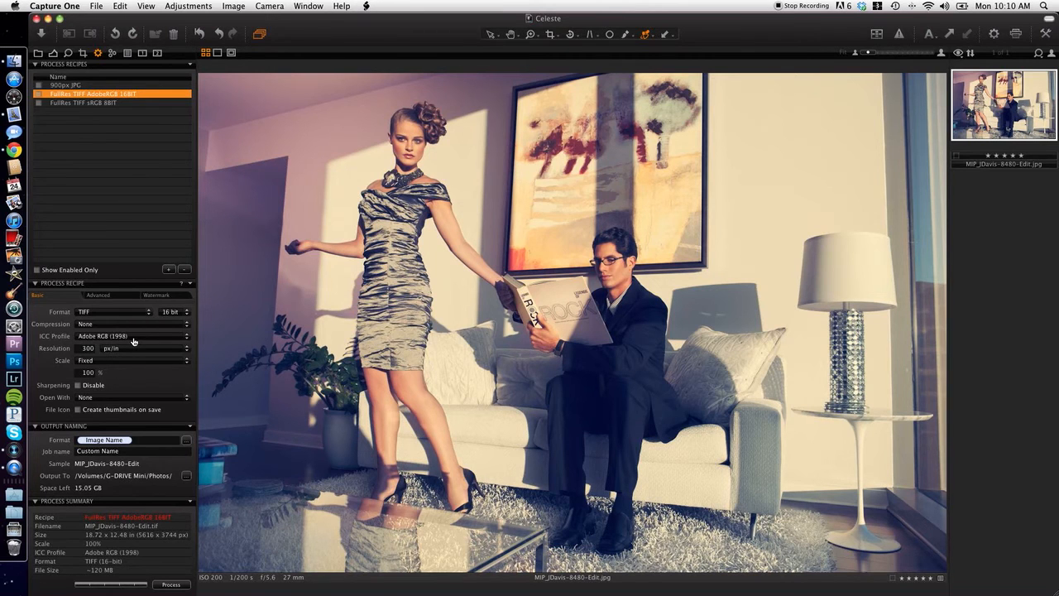
left_click(188, 338)
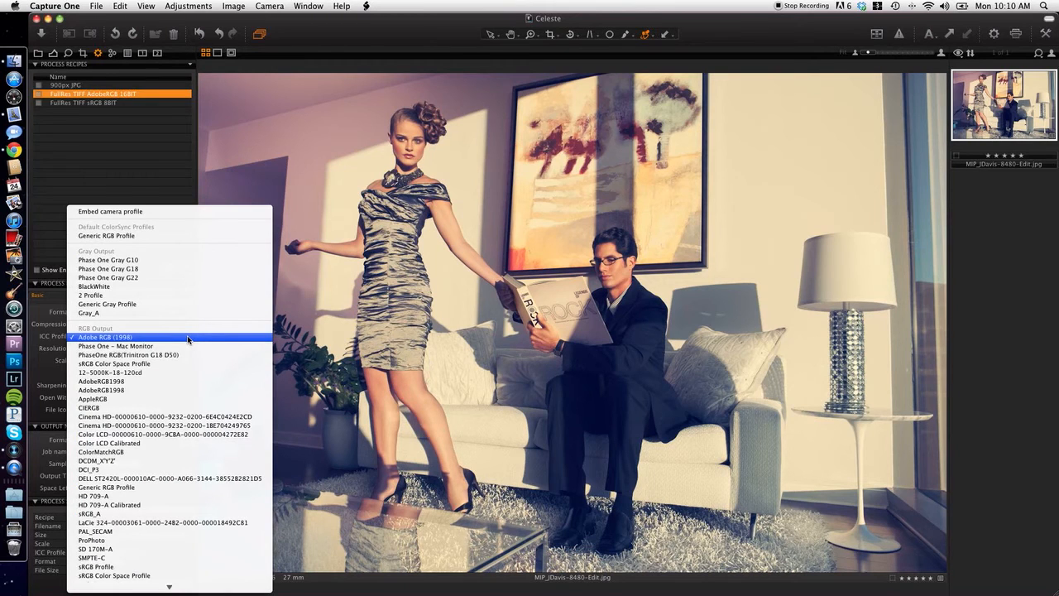
left_click(188, 337)
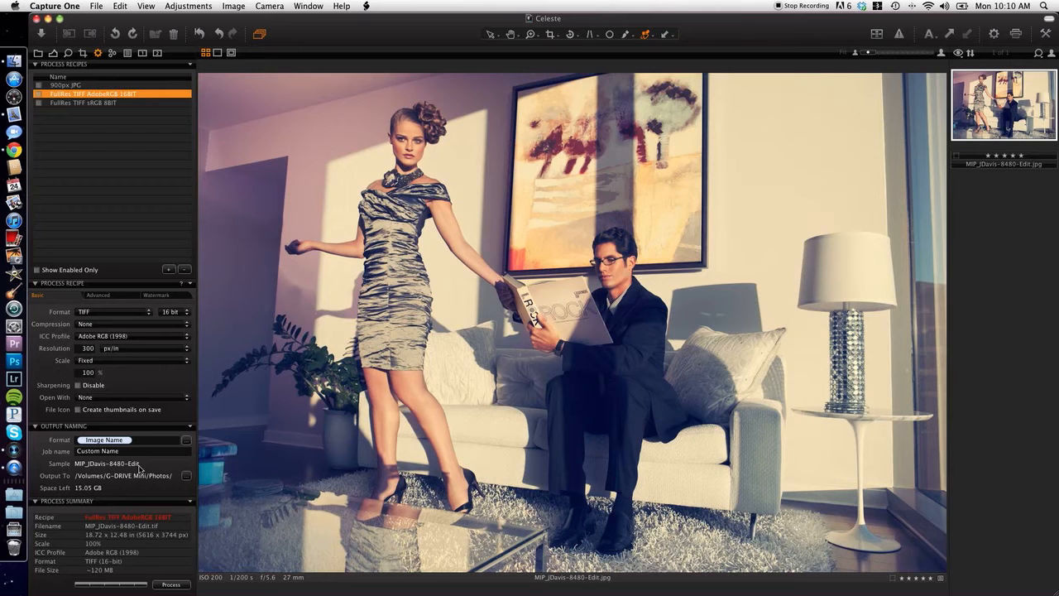
left_click(120, 103)
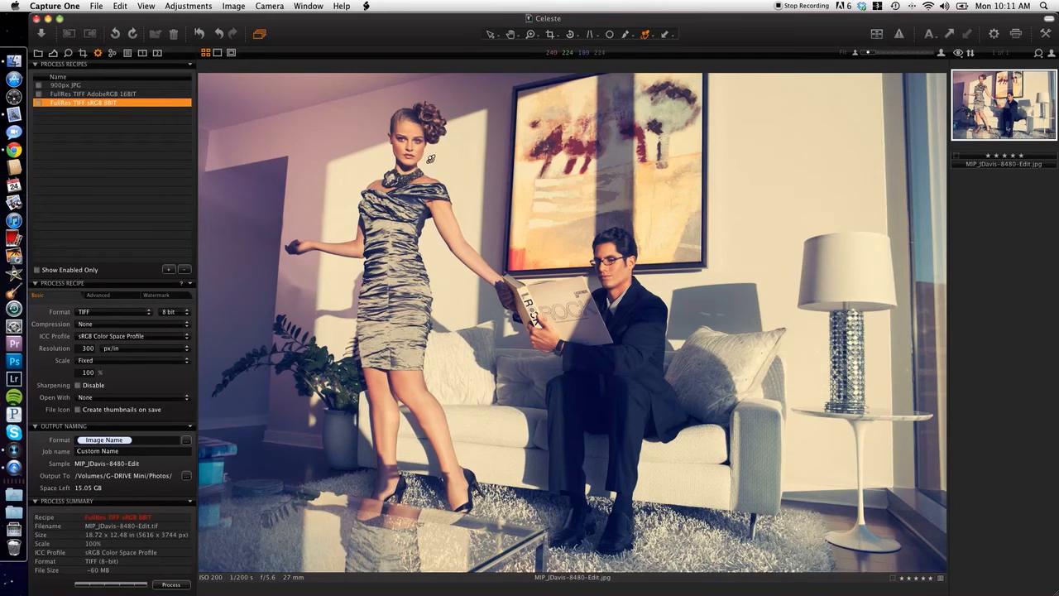
Turn on the exposure warning overlay and open the Exposure preferences.
left_click(900, 35)
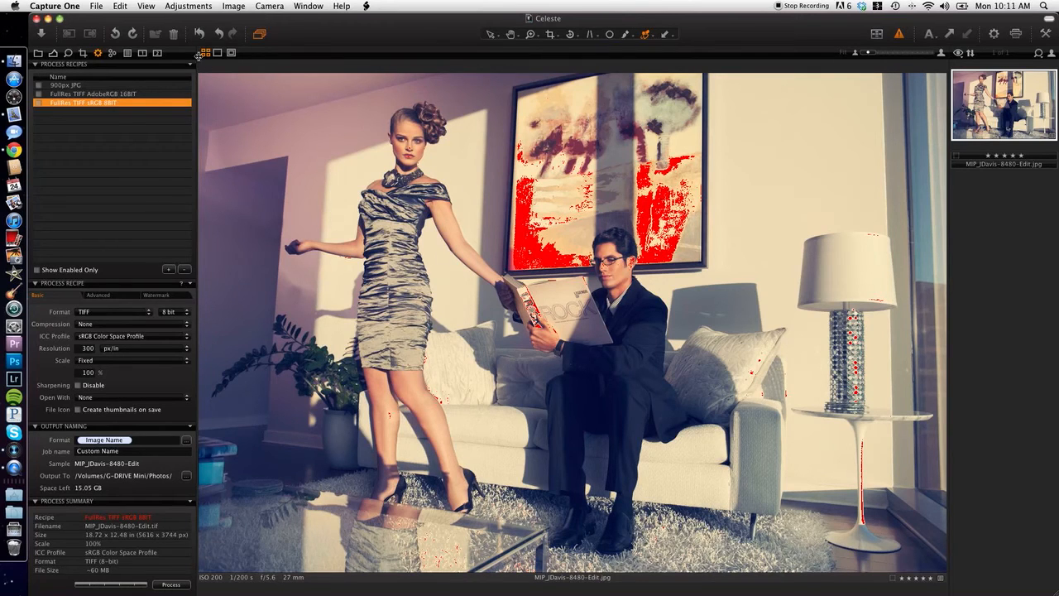
left_click(54, 8)
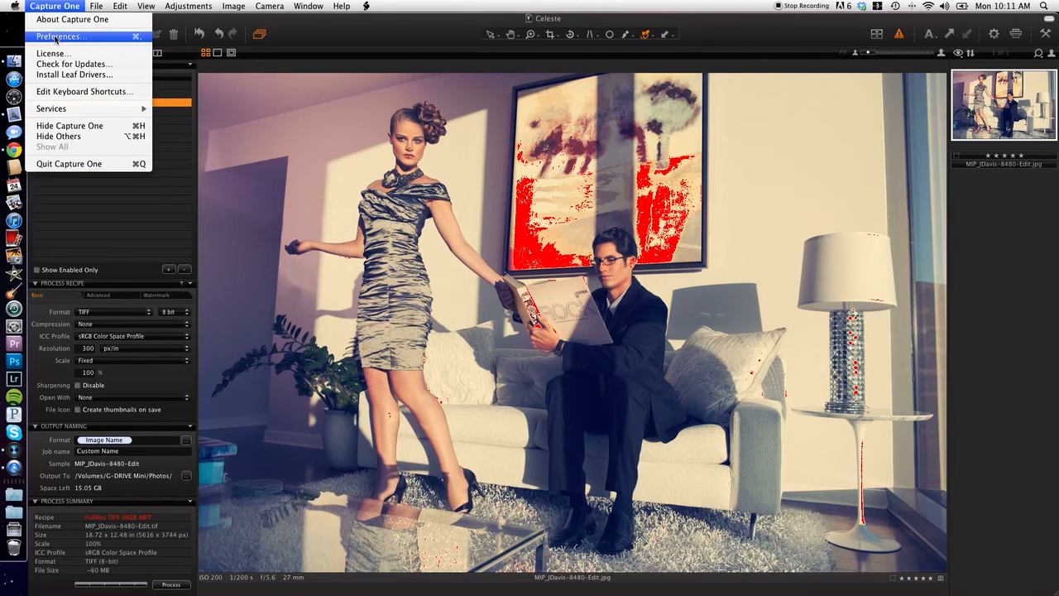
left_click(55, 36)
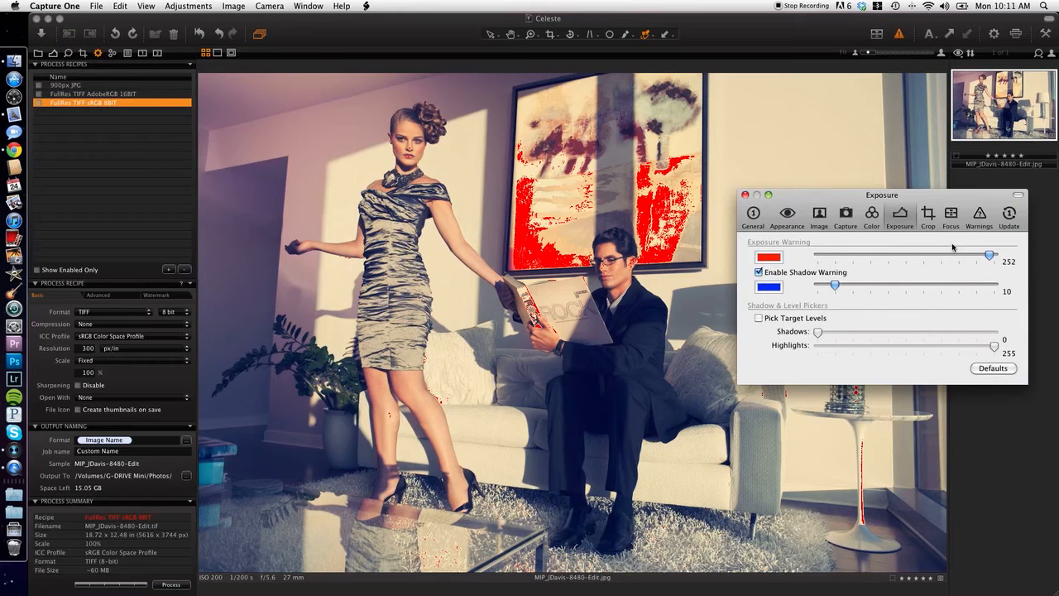
left_click_drag(939, 200, 938, 234)
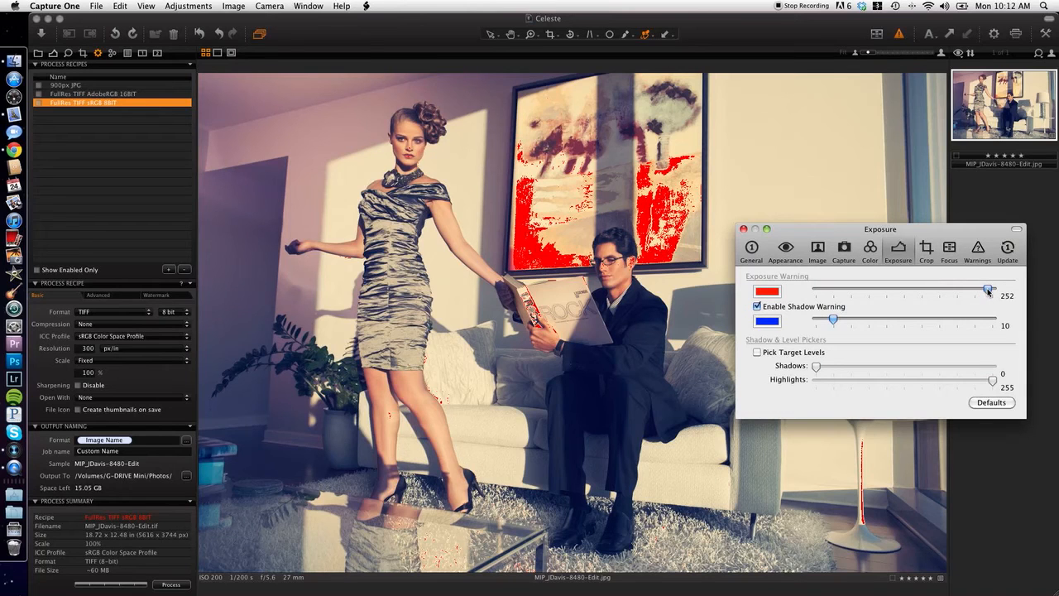
Try highlight exposure warning thresholds of 255, 253 and 240 on the photo, and return the threshold to 252.
left_click_drag(988, 291, 1008, 294)
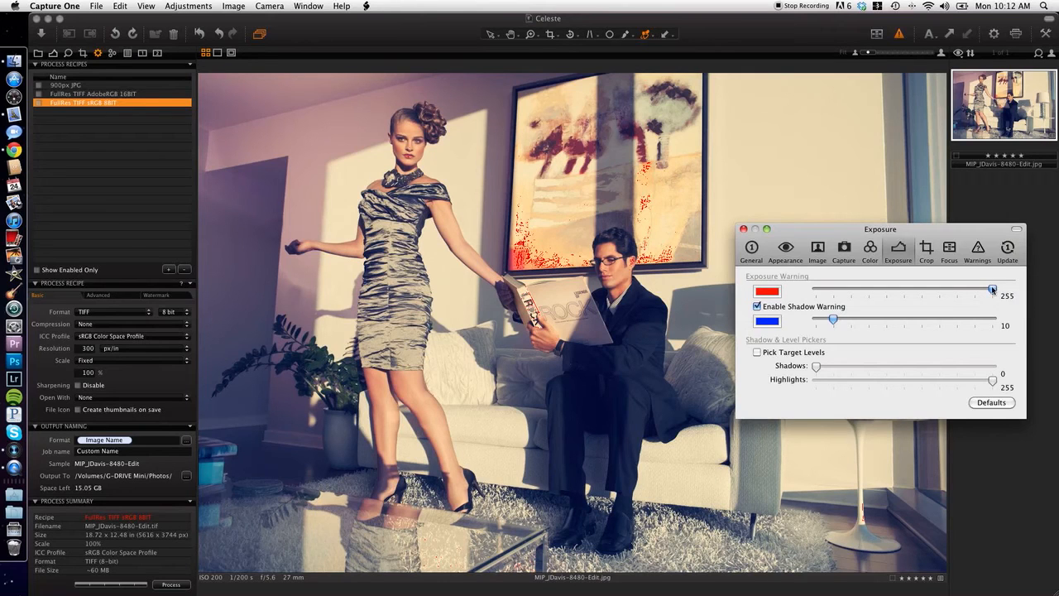
left_click_drag(993, 291, 990, 291)
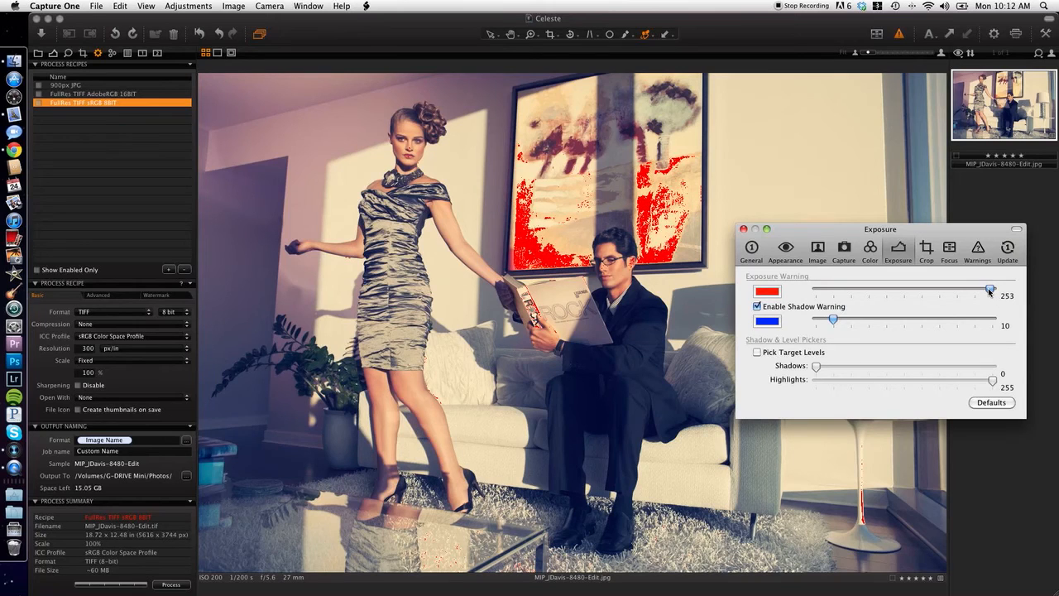
left_click_drag(990, 291, 996, 293)
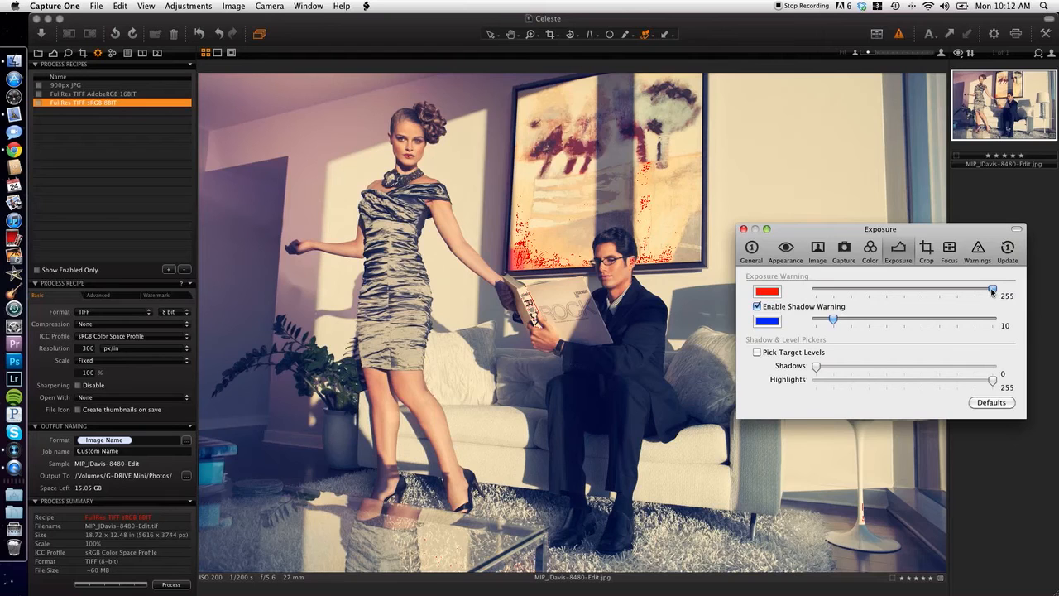
left_click_drag(992, 291, 965, 295)
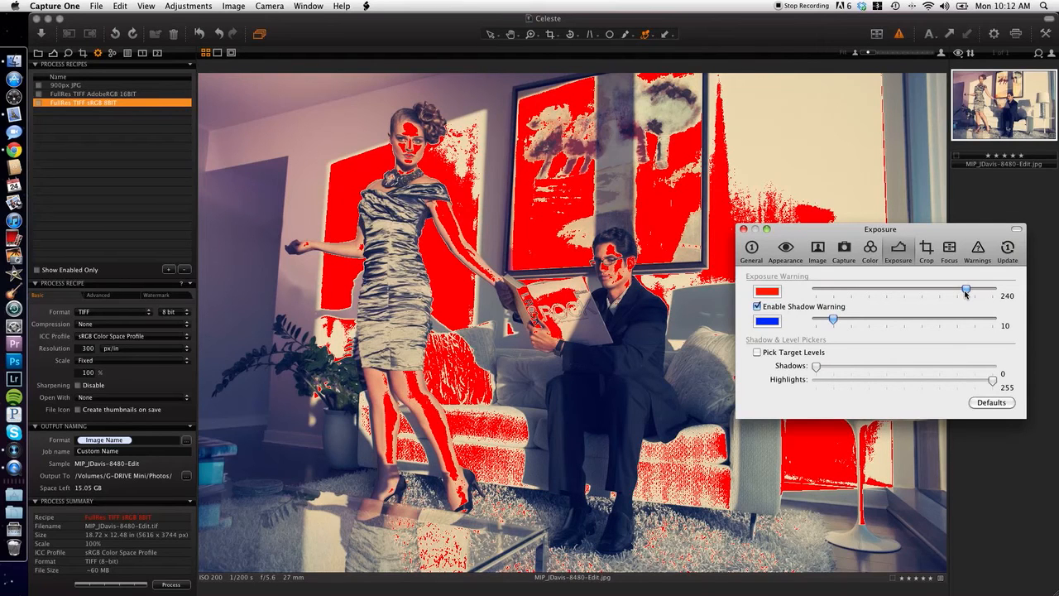
left_click_drag(966, 295, 988, 293)
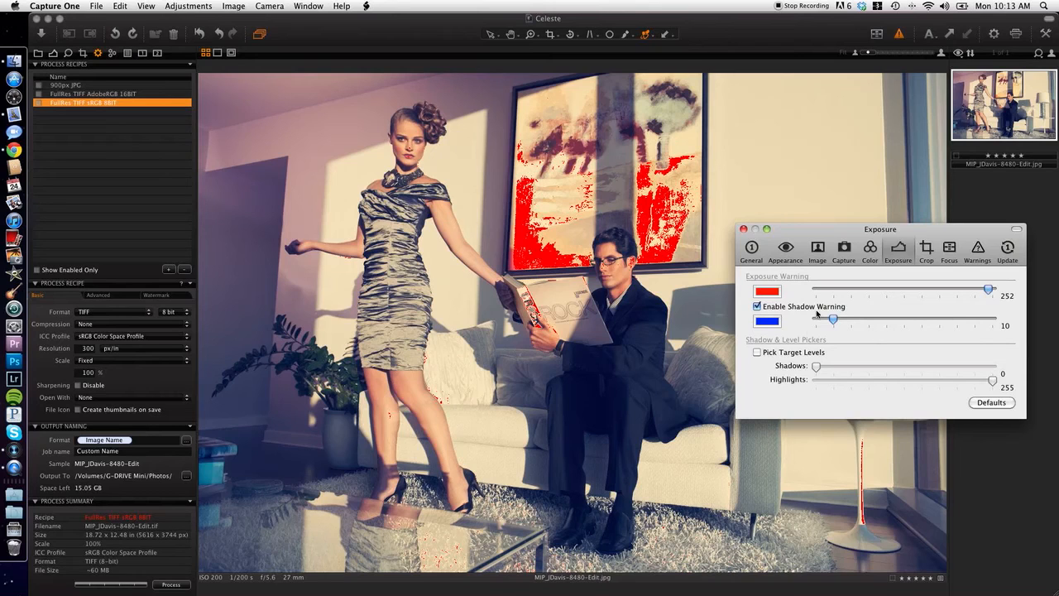
Try shadow warning thresholds of 6 and 61, set the threshold to 33, and close the preferences.
left_click_drag(835, 322, 812, 324)
left_click_drag(816, 320, 826, 320)
left_click_drag(818, 229, 810, 326)
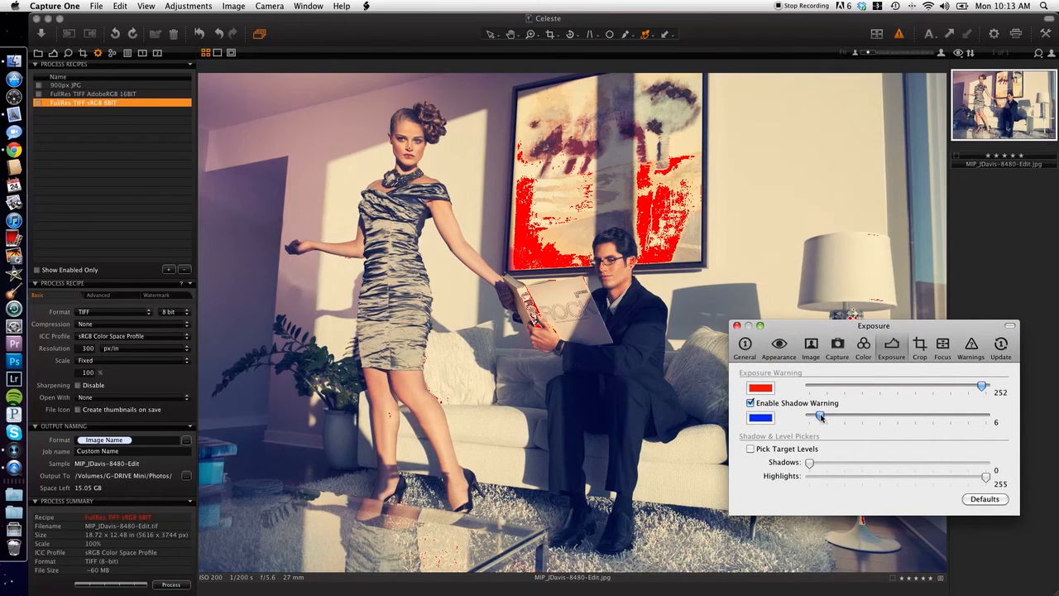
left_click(821, 418)
left_click_drag(822, 418, 914, 421)
mouse_move(914, 420)
left_mouse_down()
mouse_move(819, 419)
mouse_move(919, 418)
left_mouse_up()
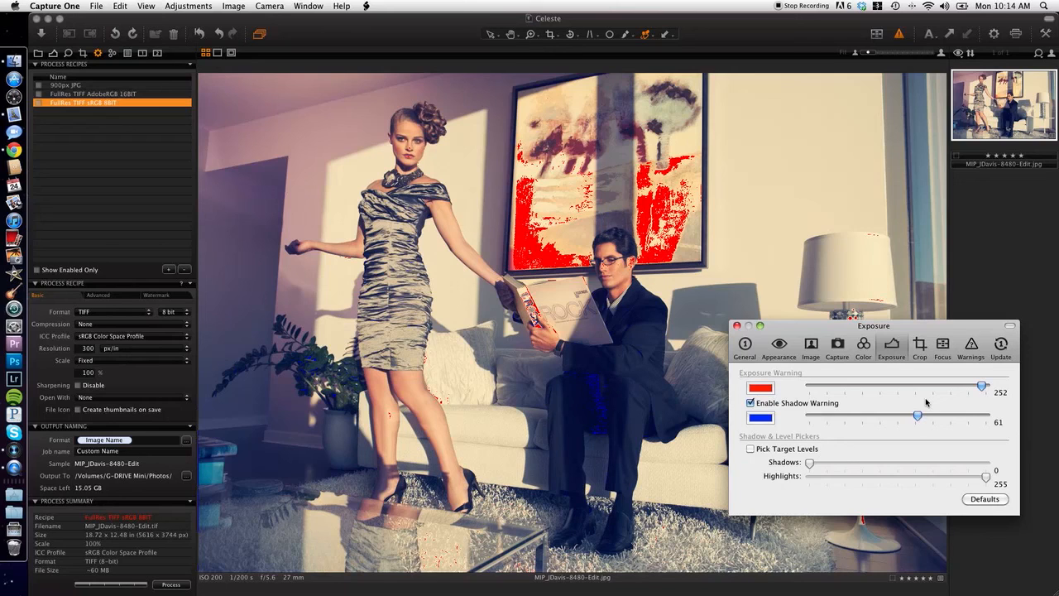
left_click_drag(918, 415, 866, 420)
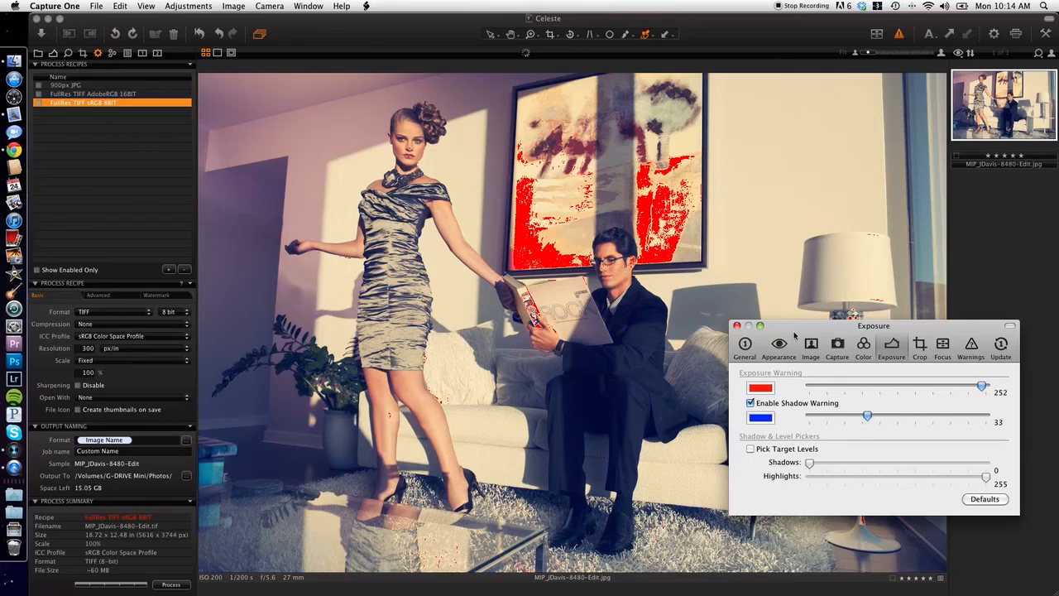
left_click_drag(794, 330, 790, 262)
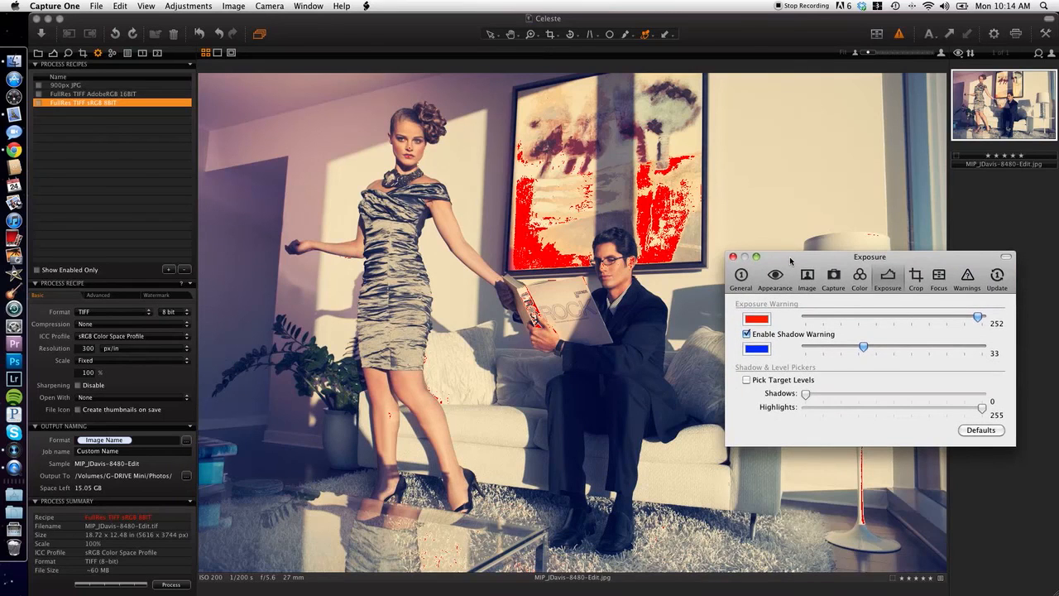
left_click(733, 258)
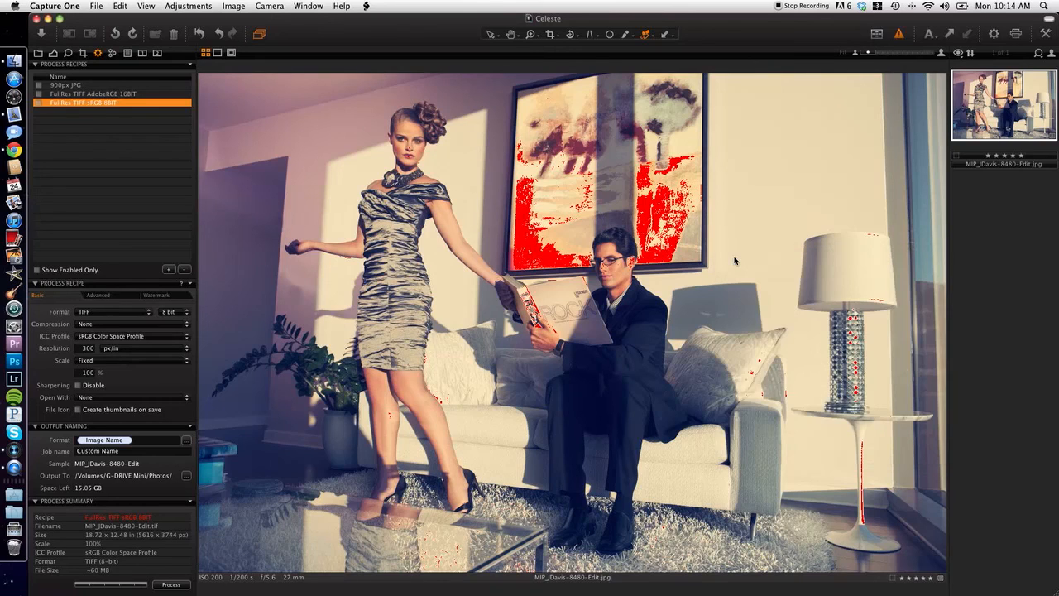